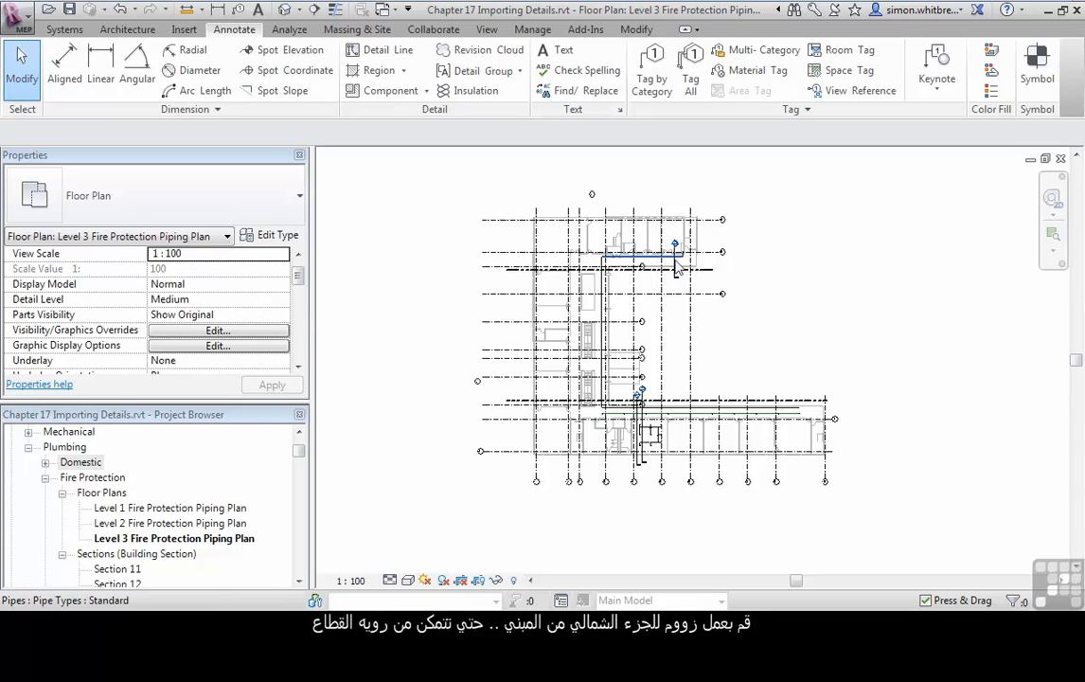
# Open the section view whose marker crosses the pipe run in the northern part of the Level 3 plan
pyautogui.scroll(2, 681, 255)
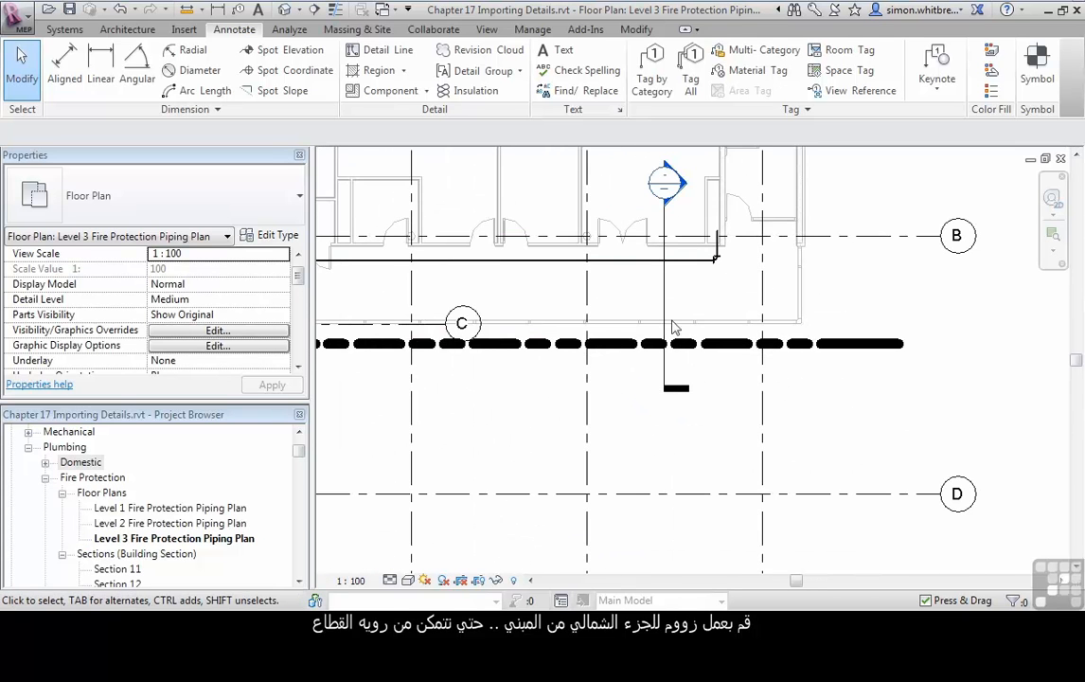
pyautogui.moveTo(647, 421); pyautogui.dragTo(635, 448, button='middle')
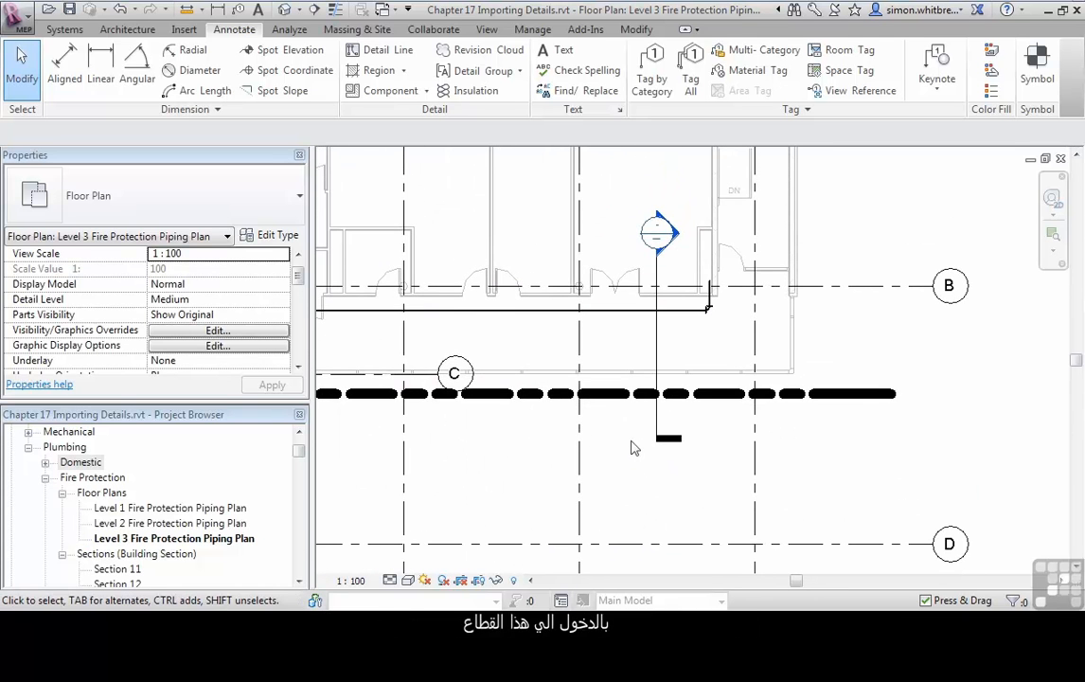
pyautogui.doubleClick(655, 233)
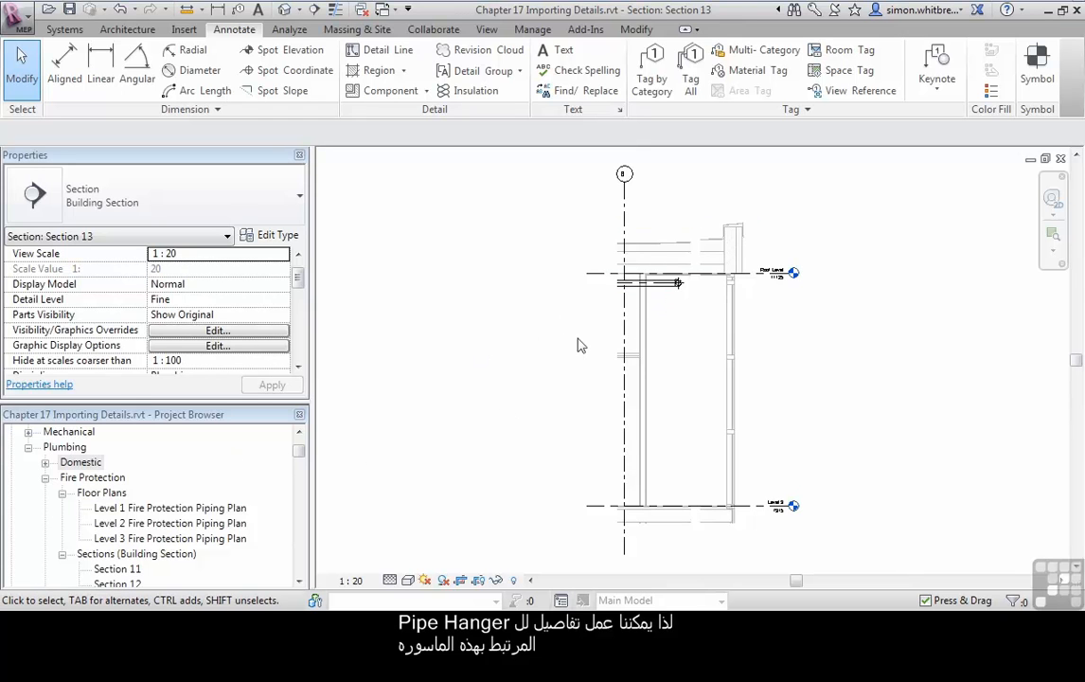
# Draw a callout around the end of the pipe just below the roof in Section 13
pyautogui.click(487, 29)
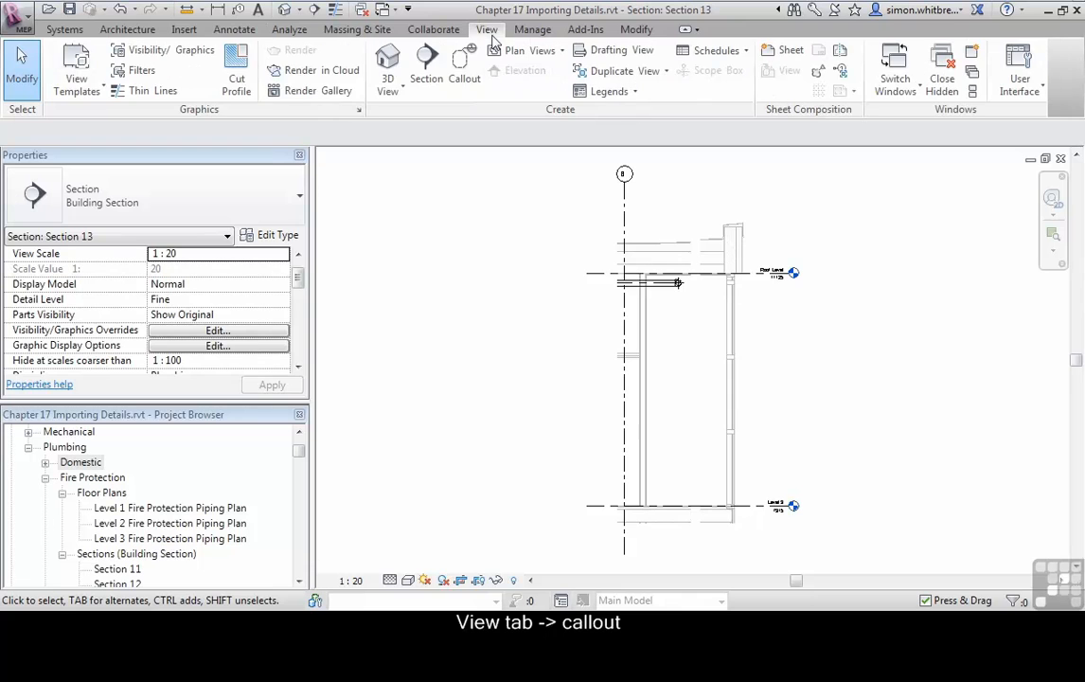
pyautogui.click(464, 77)
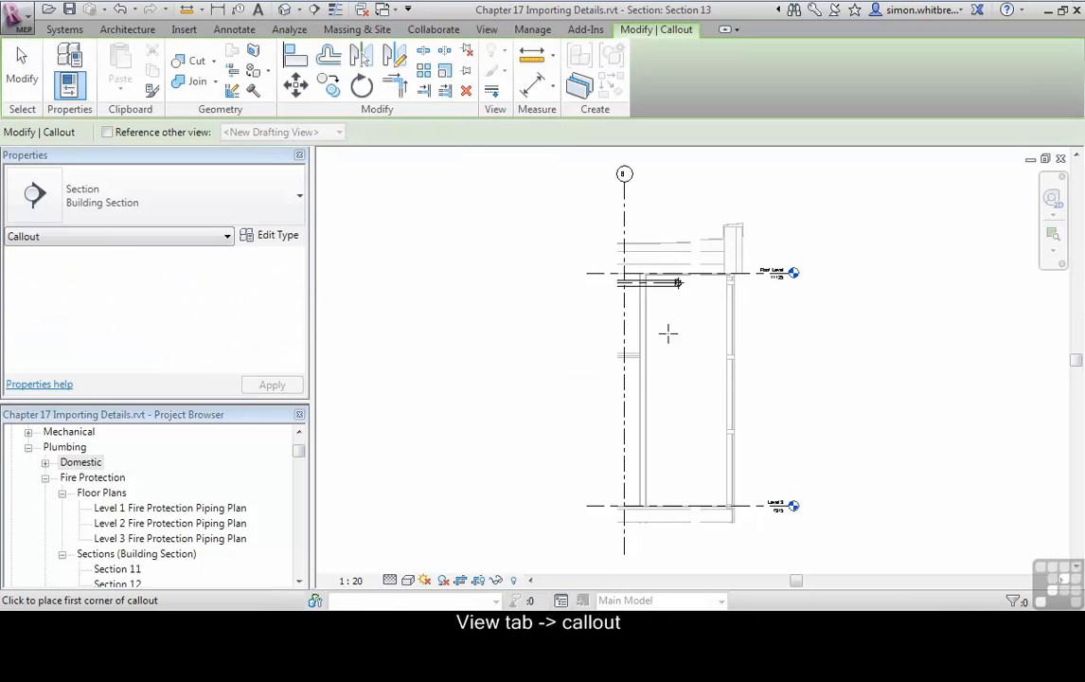
pyautogui.click(666, 276)
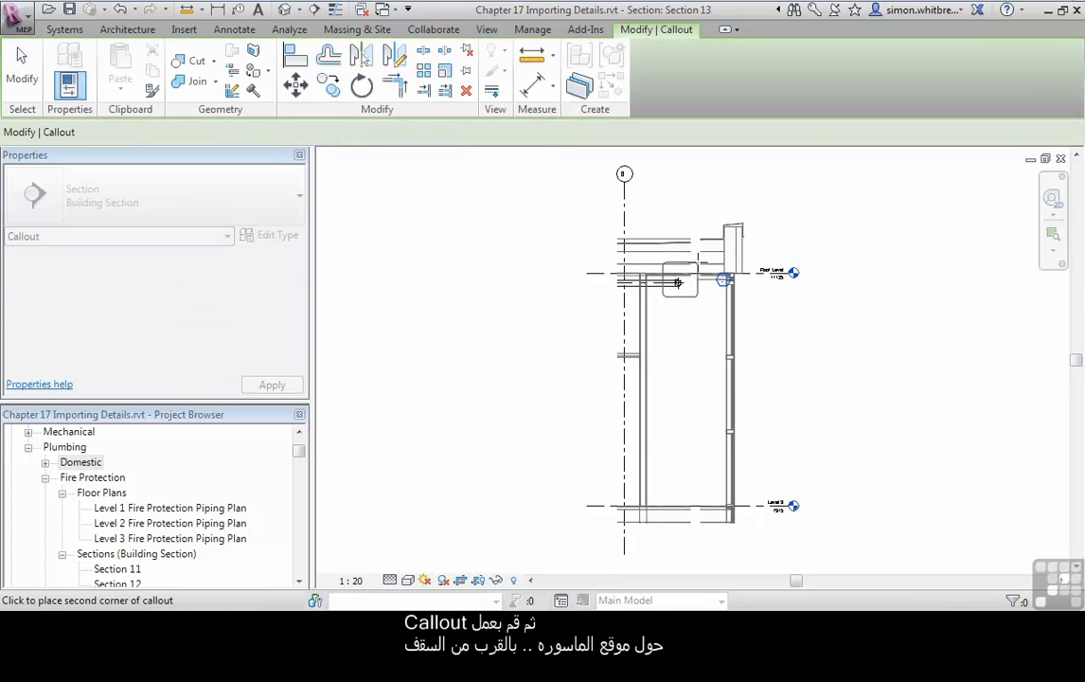
pyautogui.click(678, 282)
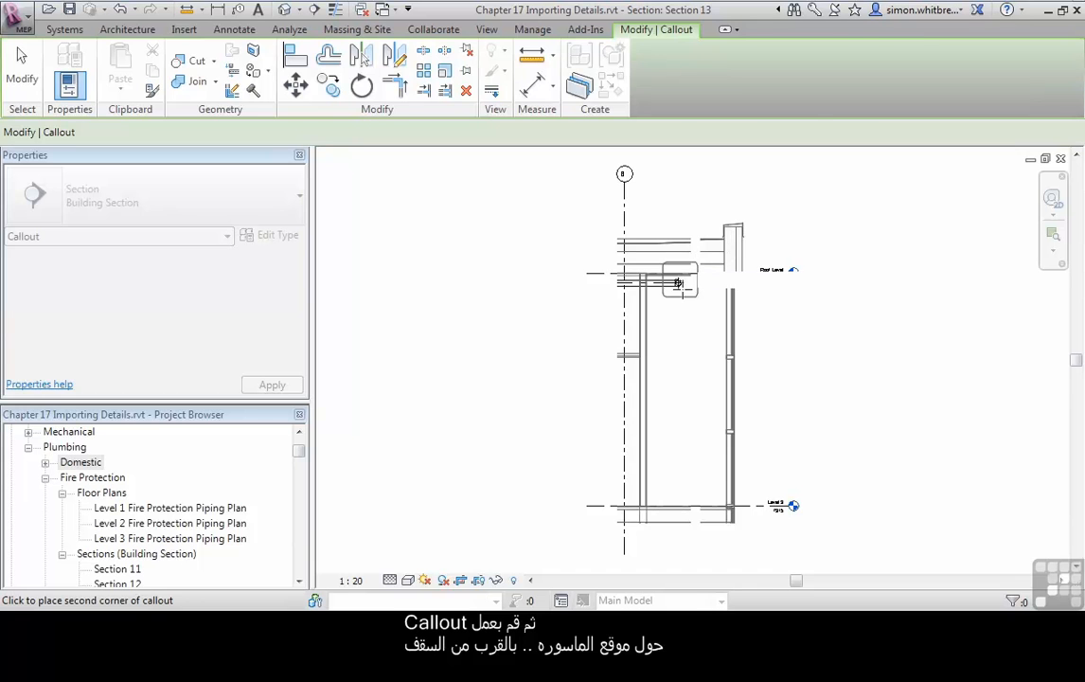
pyautogui.scroll(5, 691, 293)
pyautogui.scroll(-3, 687, 451)
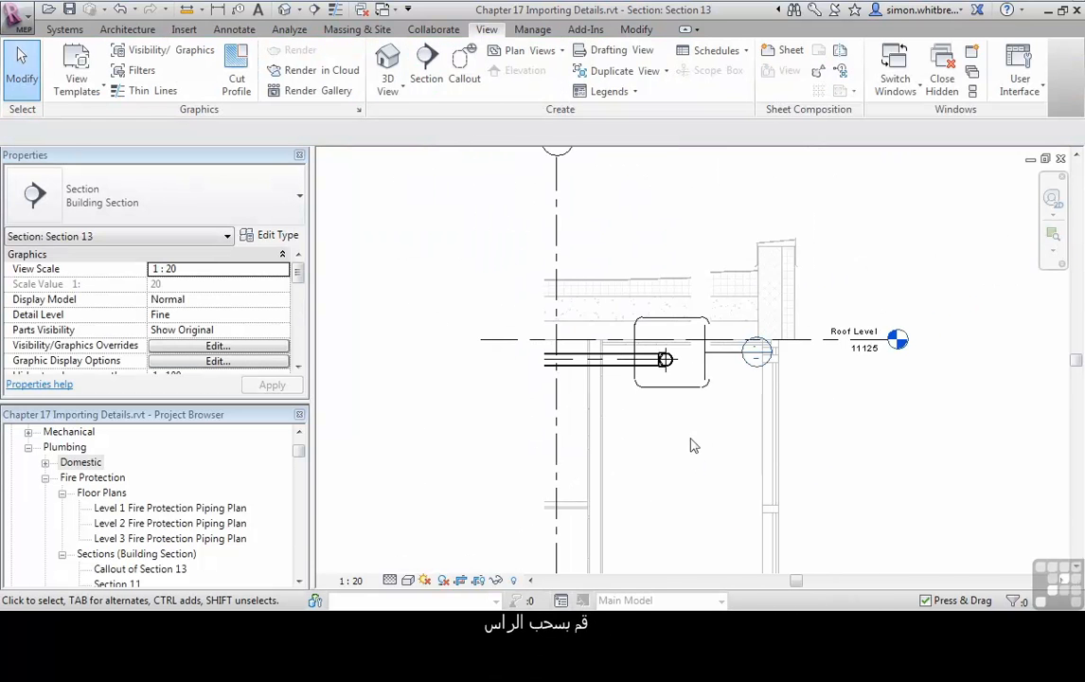
# Move the callout's head bubble above the upper-left corner of the callout boundary
pyautogui.click(663, 394)
pyautogui.moveTo(733, 374); pyautogui.dragTo(613, 296)
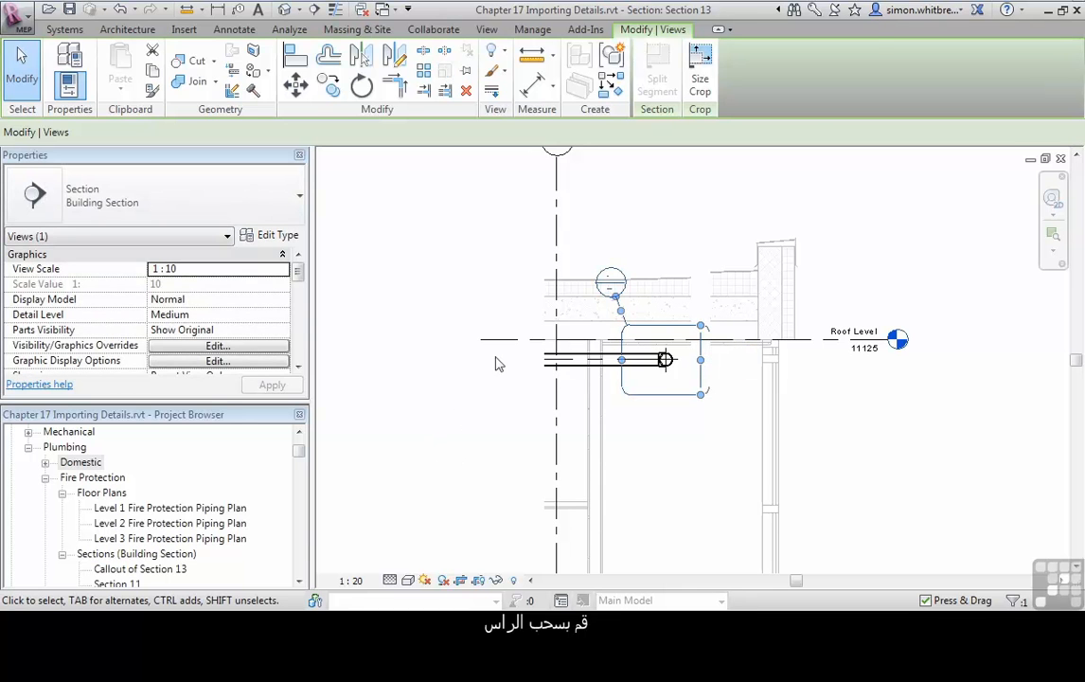
pyautogui.click(587, 210)
# Open the callout view of Section 13 and set its detail level to Fine
pyautogui.doubleClick(600, 290)
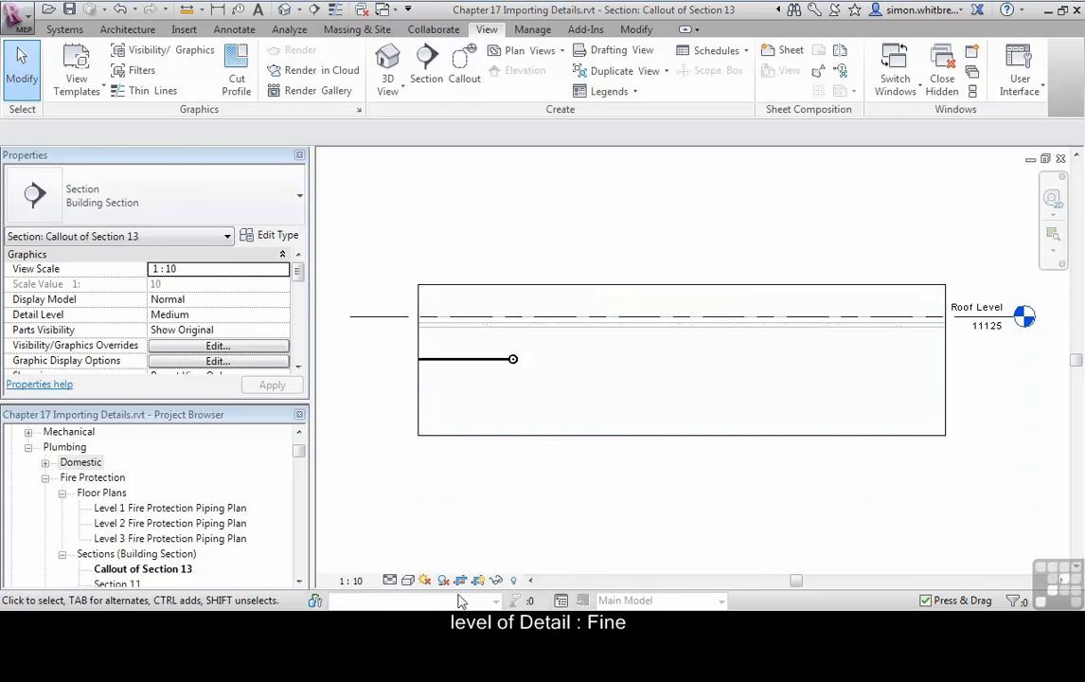
pyautogui.click(390, 580)
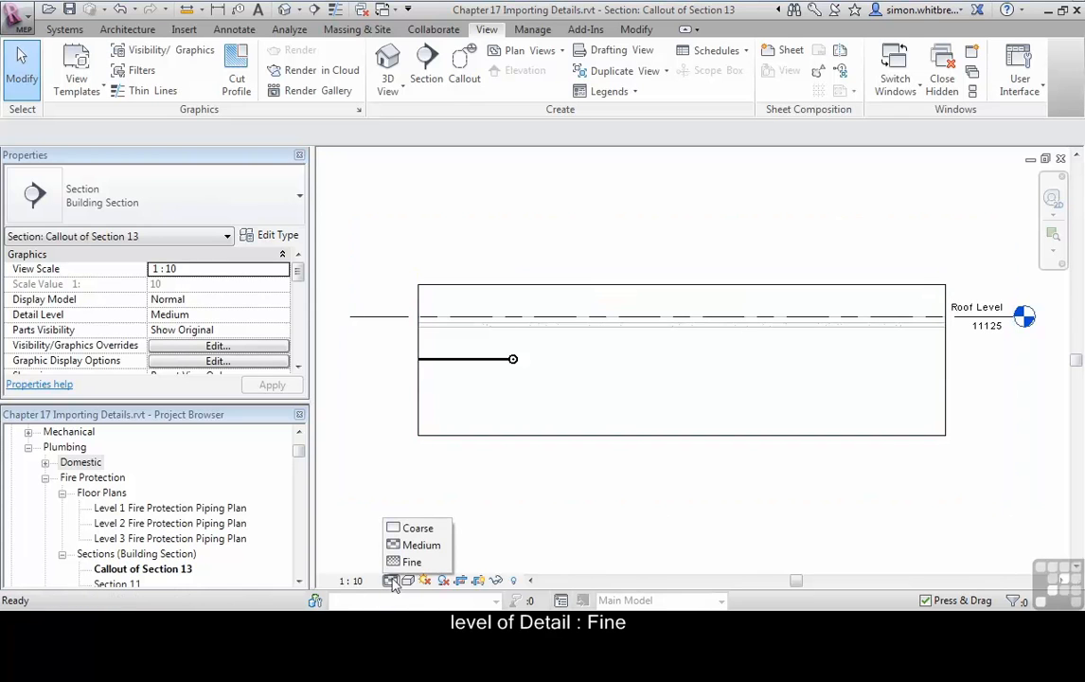
pyautogui.click(411, 562)
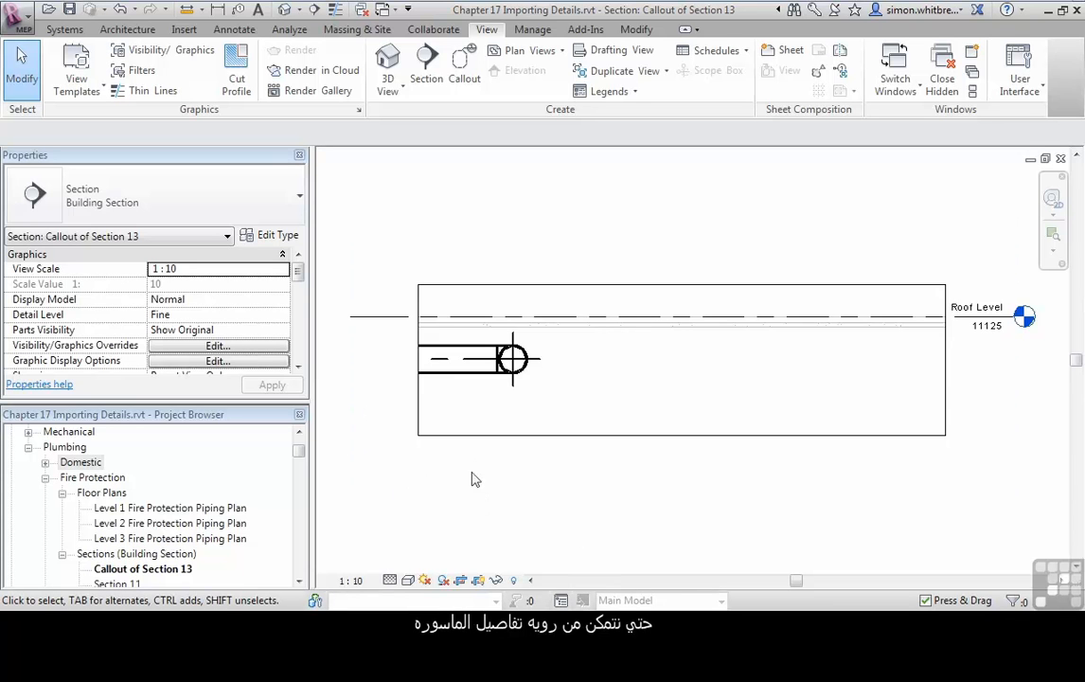
# Narrow the callout view's crop region by bringing its right edge closer to the pipe end
pyautogui.click(947, 380)
pyautogui.moveTo(945, 361); pyautogui.dragTo(637, 343)
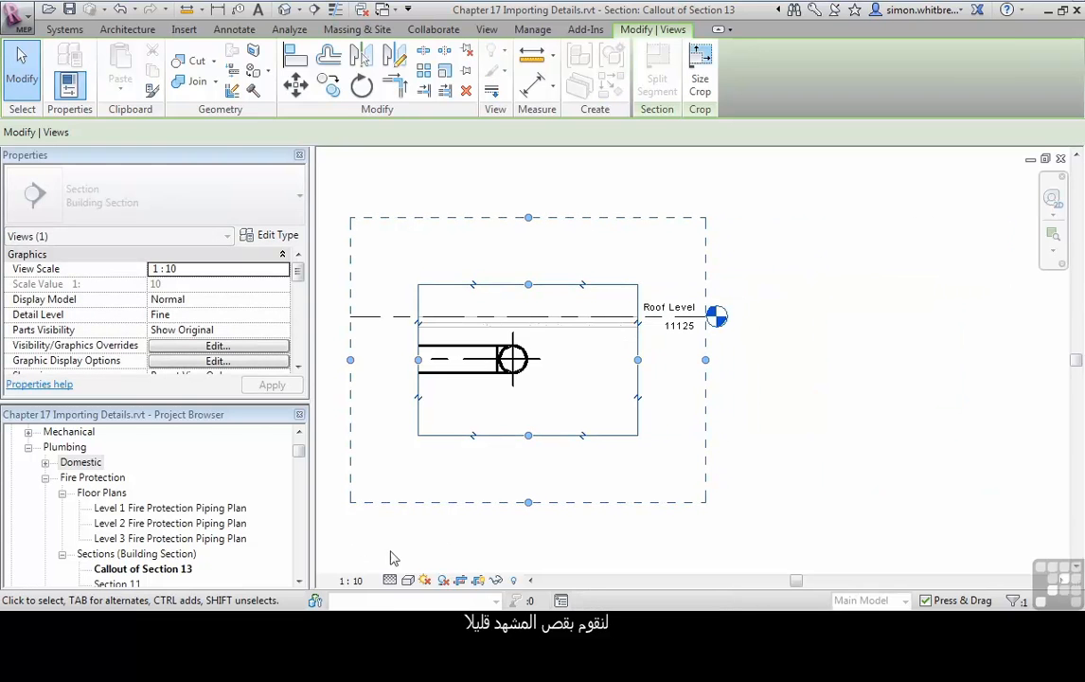
pyautogui.click(438, 549)
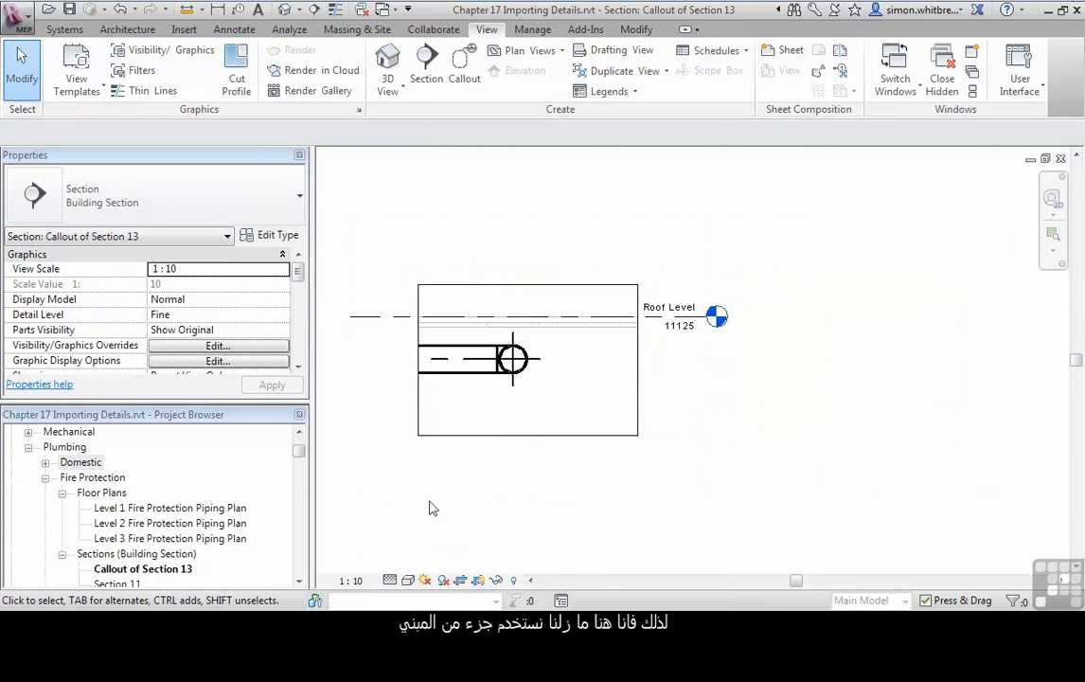
pyautogui.moveTo(412, 486); pyautogui.dragTo(540, 462, button='middle')
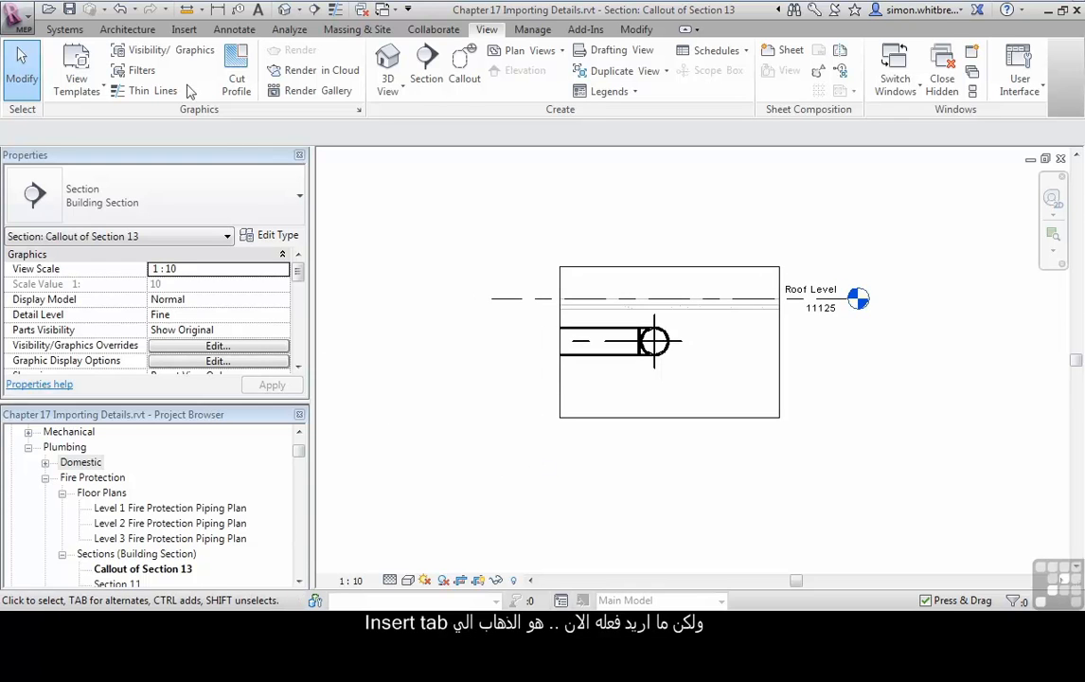
# Start a CAD import and choose PipeHanger.dwg from the Chapter 17 folder
pyautogui.click(182, 30)
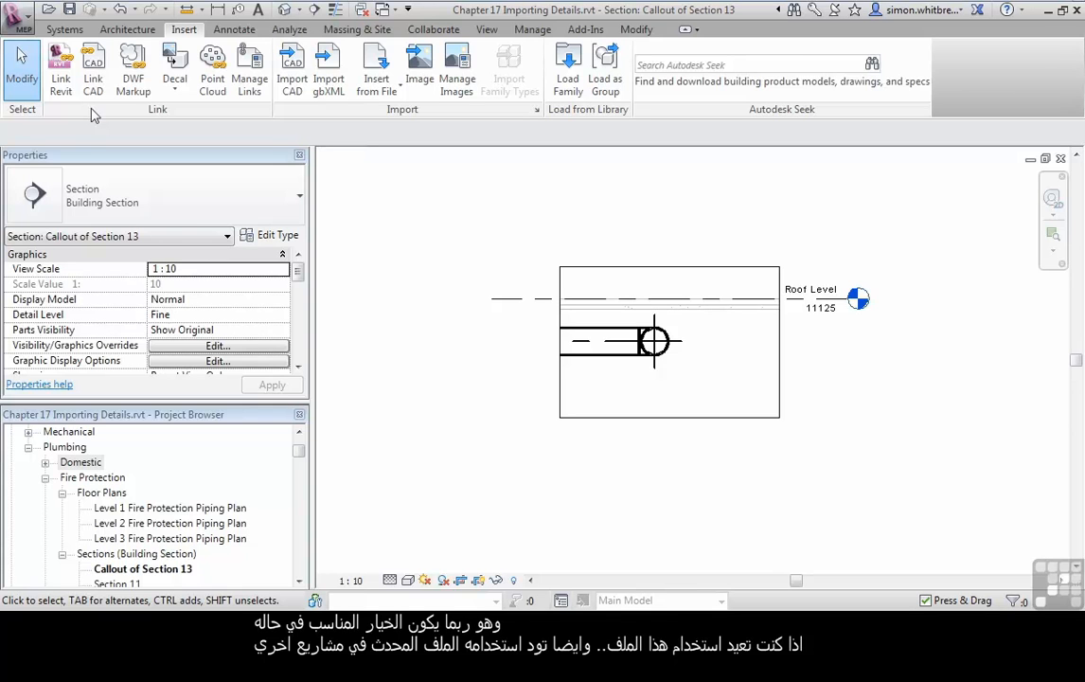
pyautogui.click(292, 71)
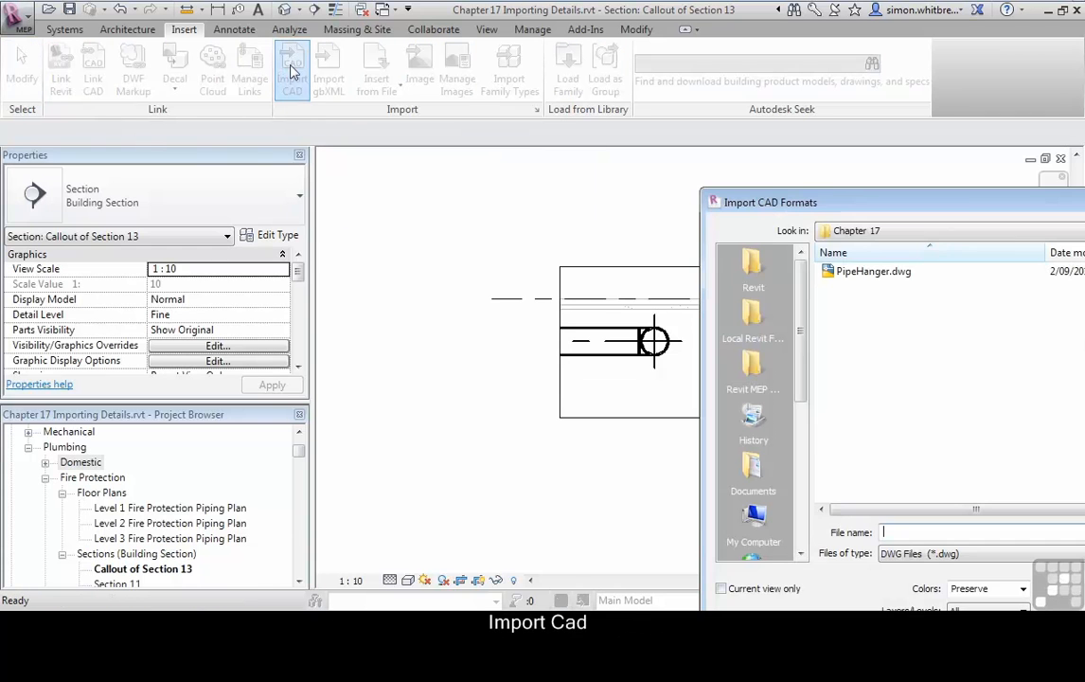
pyautogui.moveTo(937, 210); pyautogui.dragTo(503, 136)
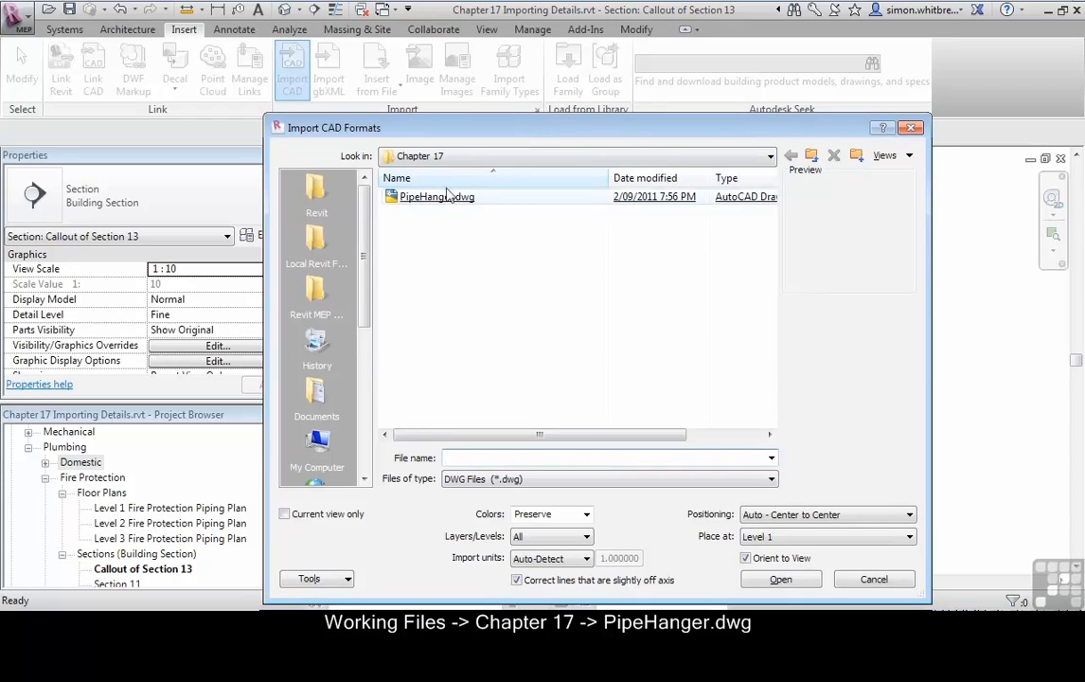
pyautogui.click(419, 198)
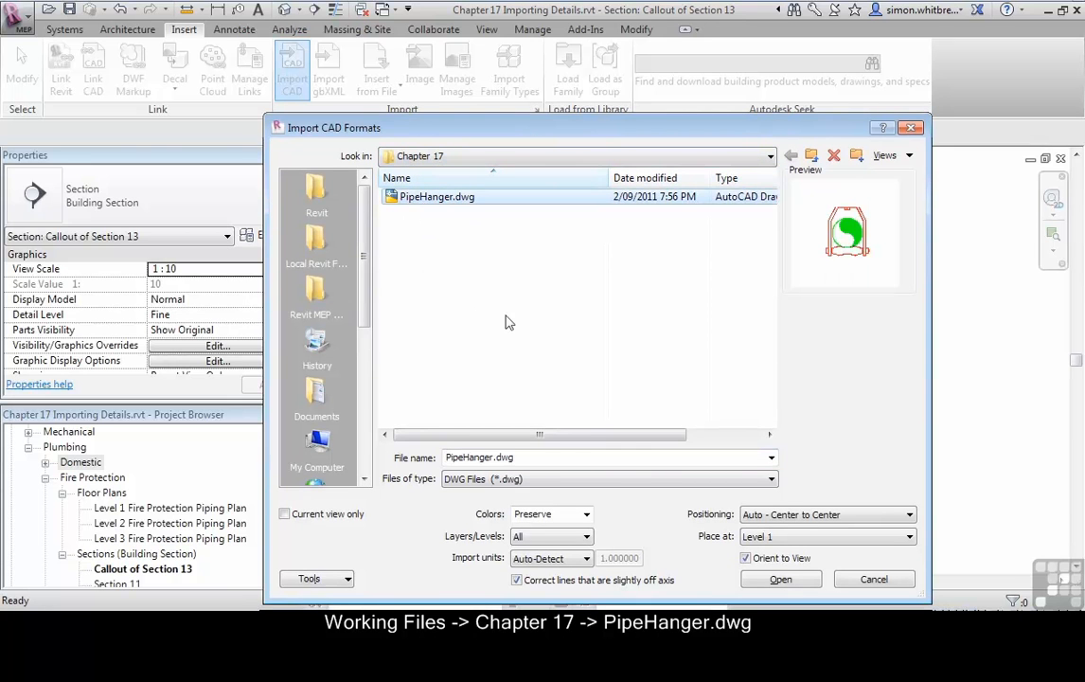
pyautogui.moveTo(547, 129); pyautogui.dragTo(535, 88)
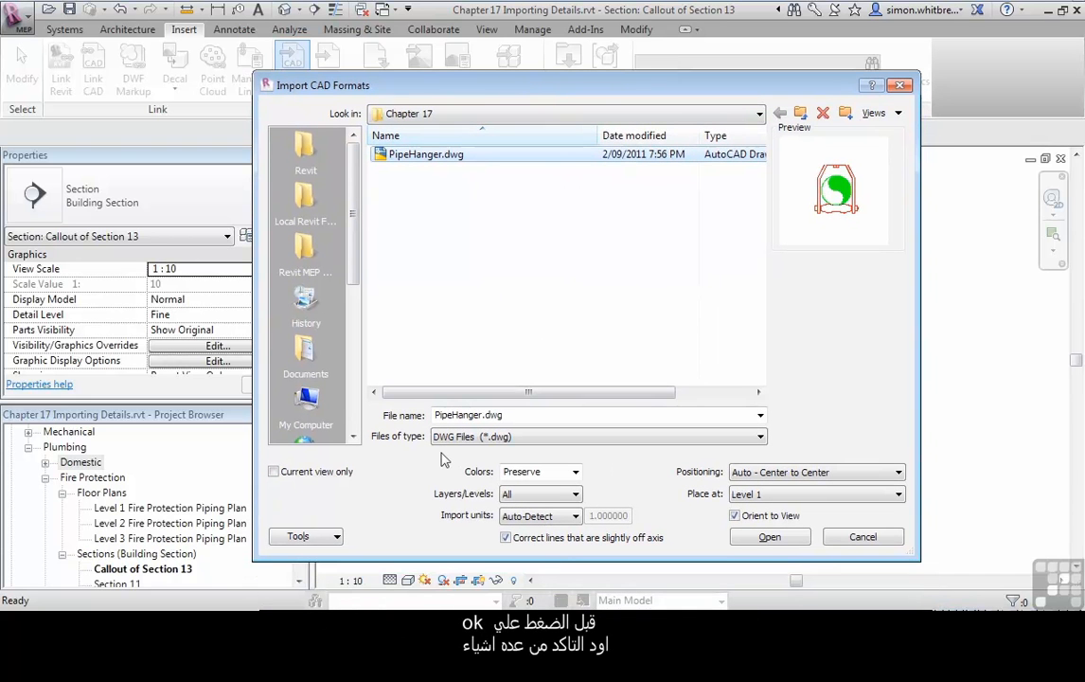
# Import the drawing in black and white into the current view only, with correction of slightly off-axis lines disabled
pyautogui.click(574, 472)
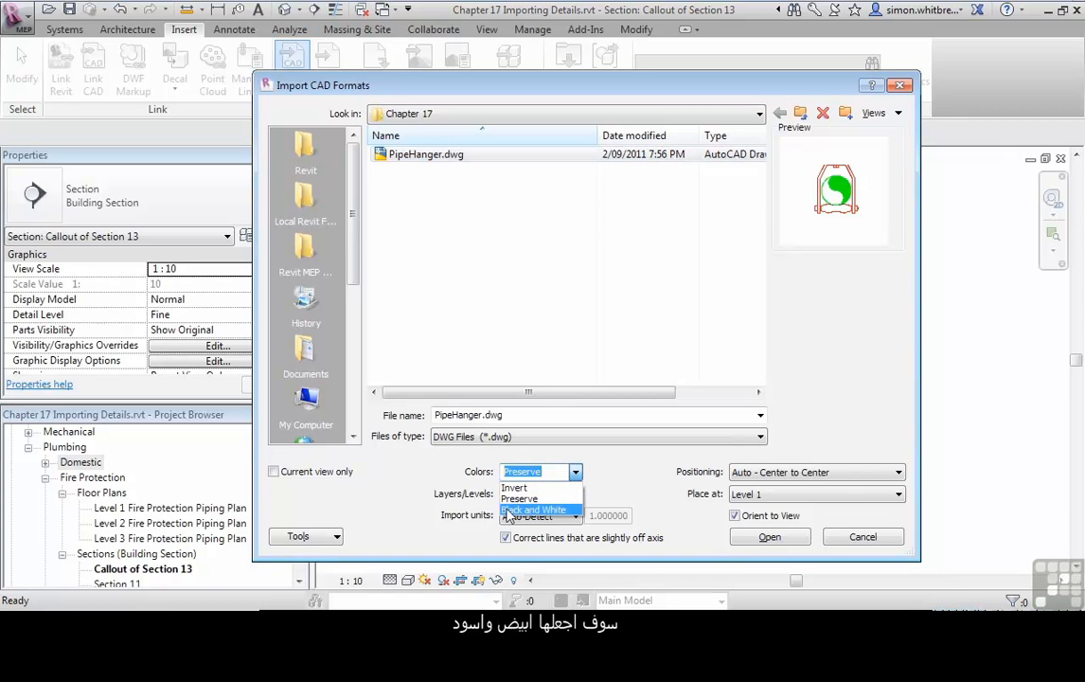
pyautogui.click(532, 509)
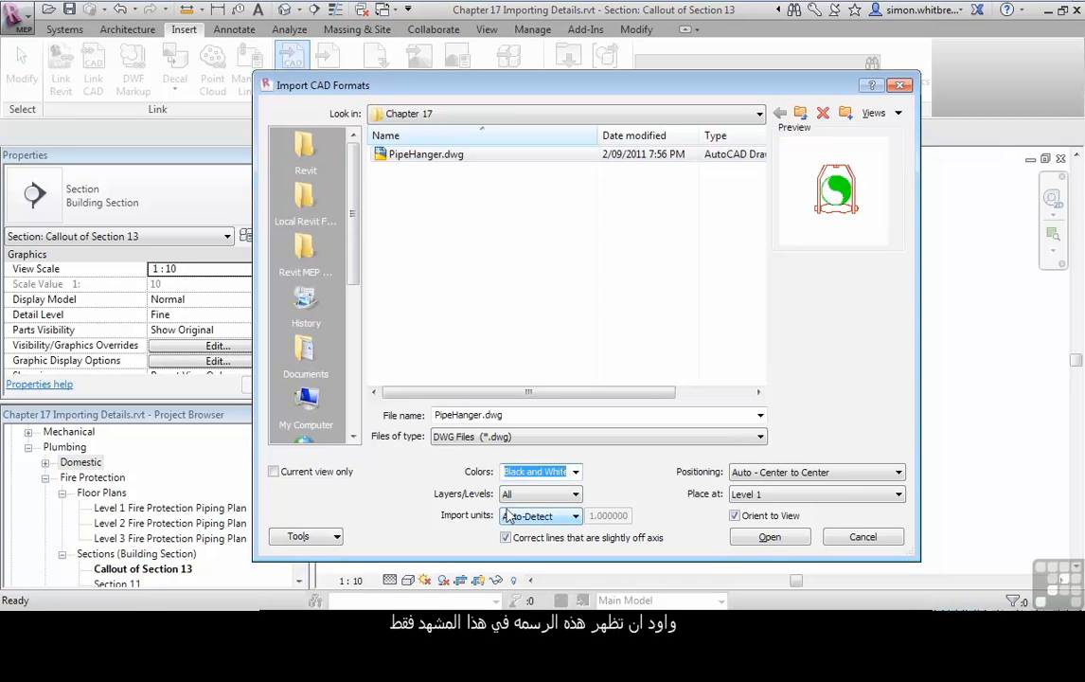
pyautogui.click(273, 472)
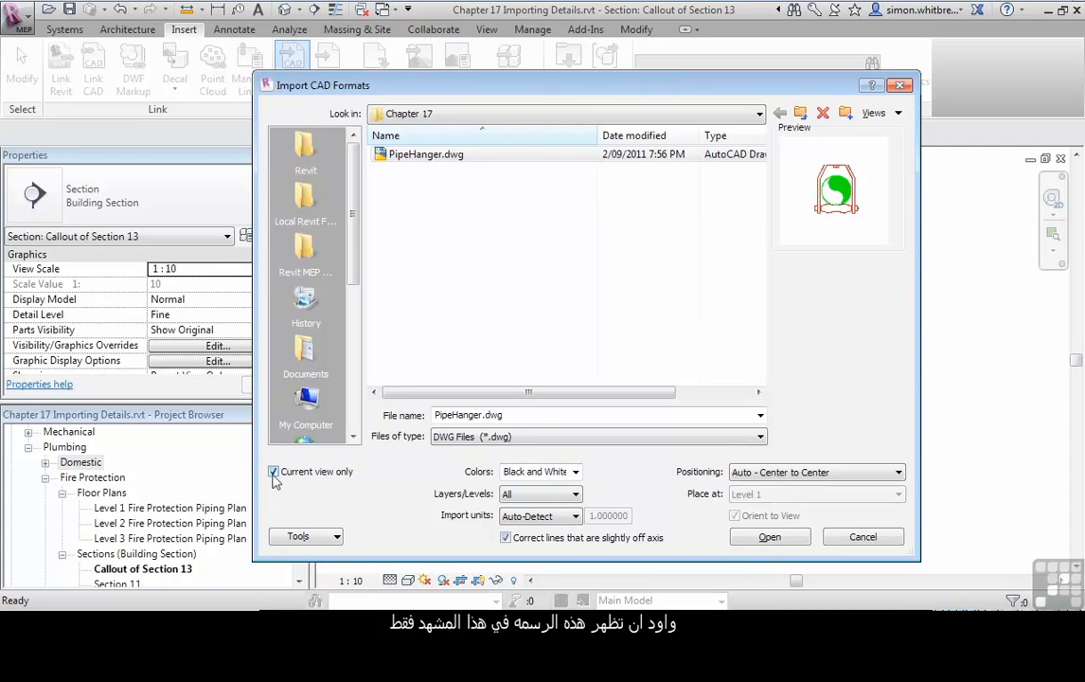
pyautogui.click(506, 537)
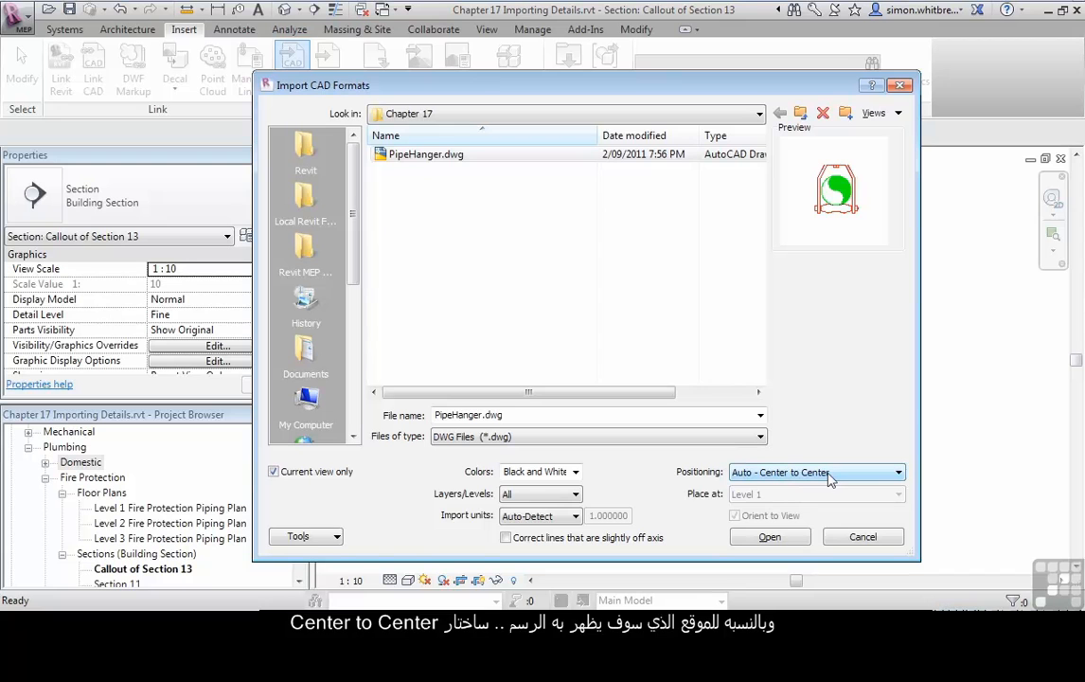
pyautogui.click(780, 538)
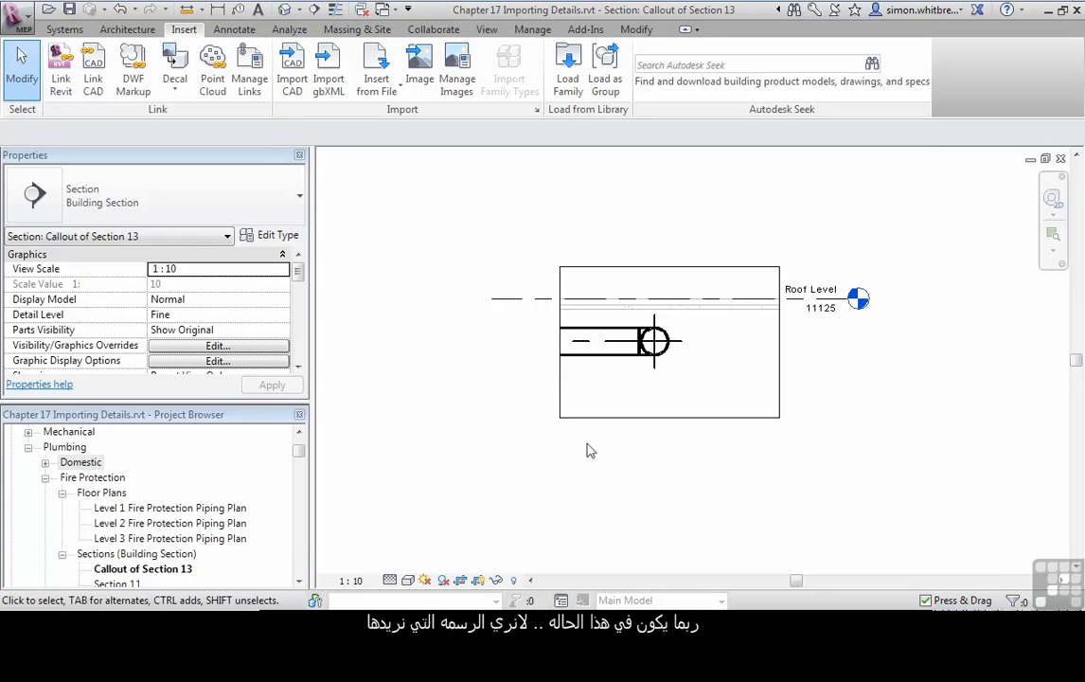
# Turn off cropping in the callout view and locate the imported pipe hanger drawing along the roof level
pyautogui.scroll(-4, 627, 469)
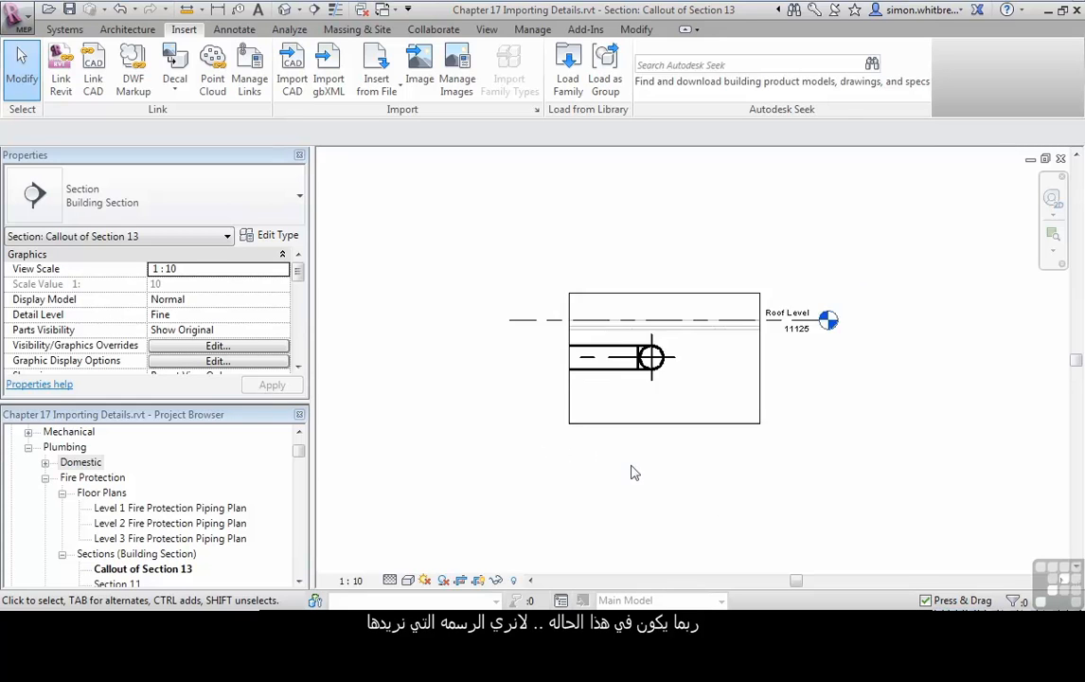
pyautogui.click(461, 580)
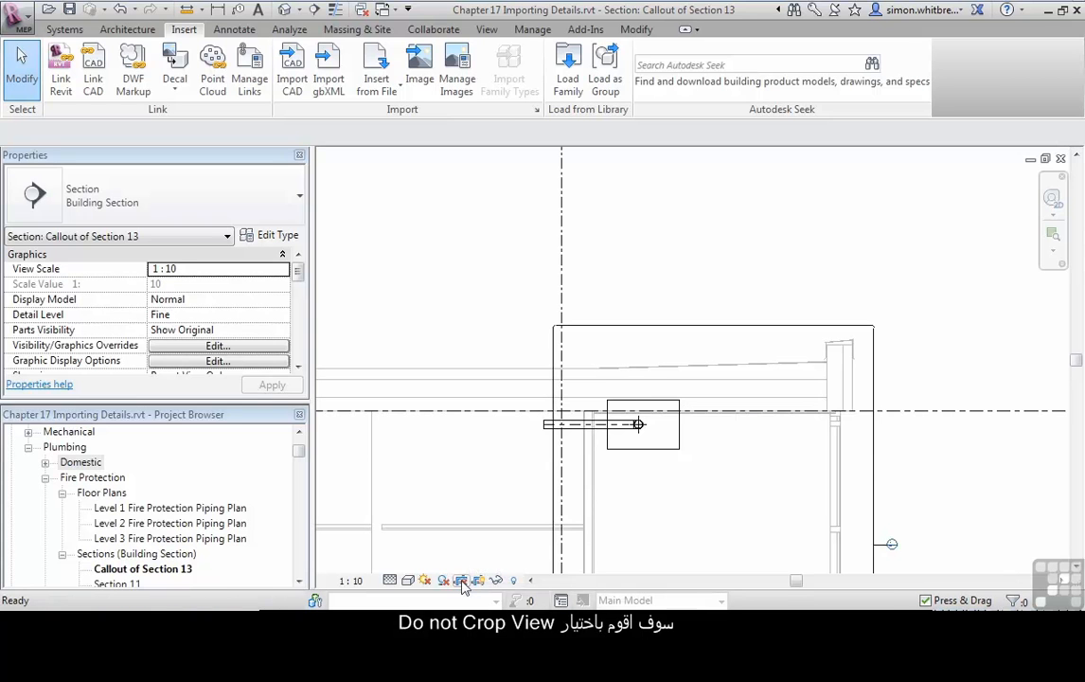
pyautogui.rightClick(655, 269)
pyautogui.click(710, 433)
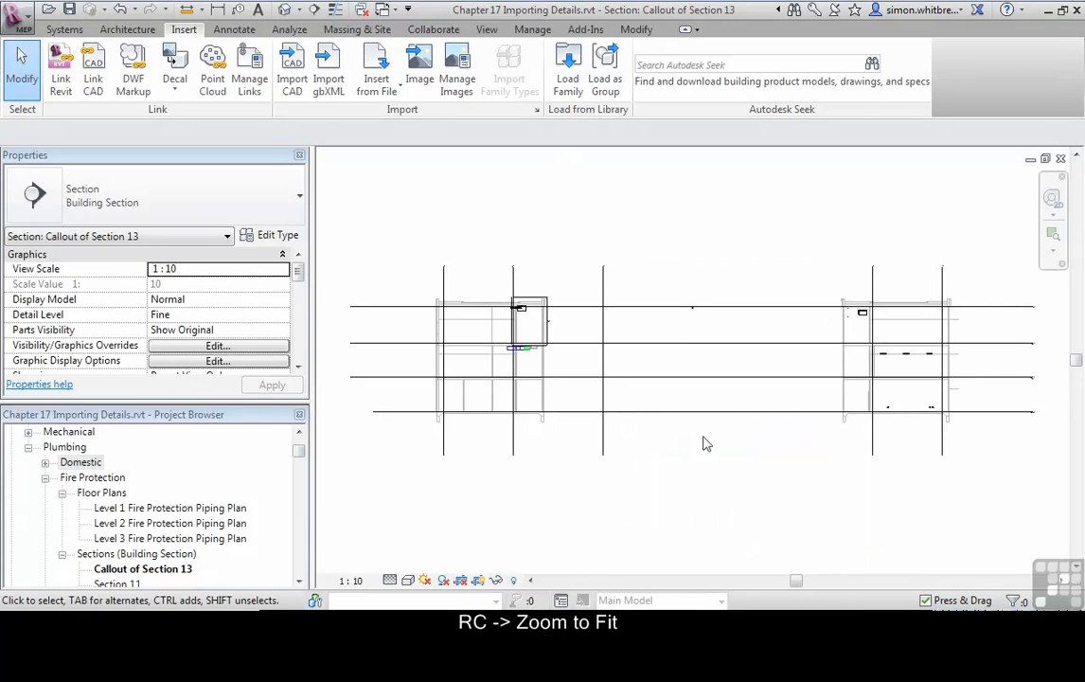
pyautogui.scroll(6, 678, 330)
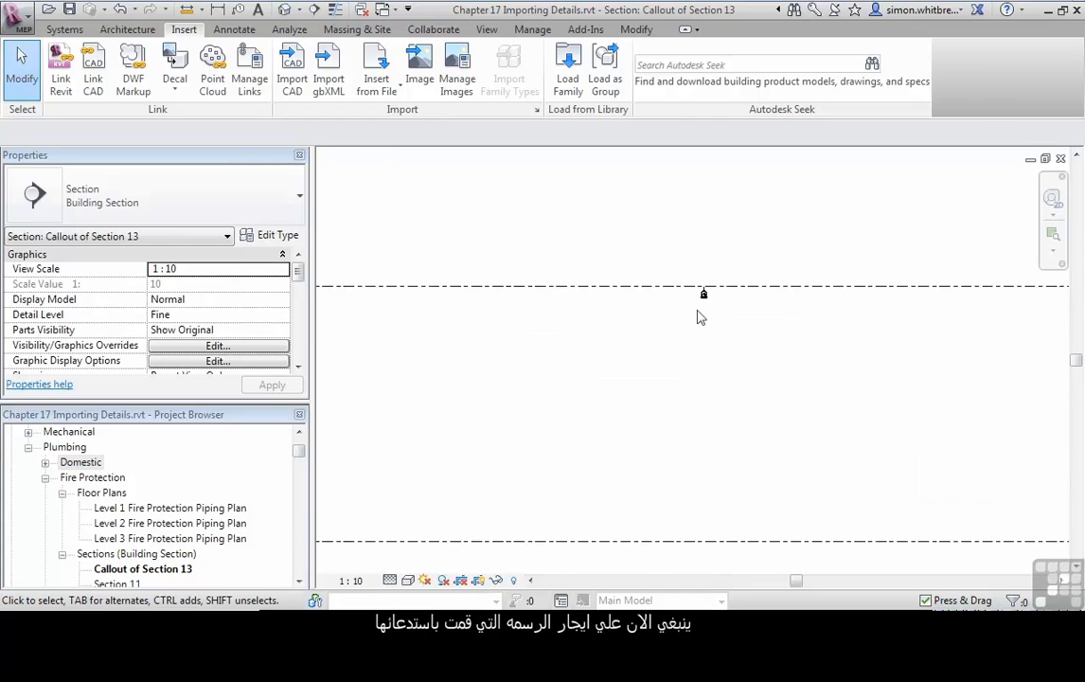
pyautogui.scroll(3, 710, 303)
pyautogui.scroll(-5, 710, 301)
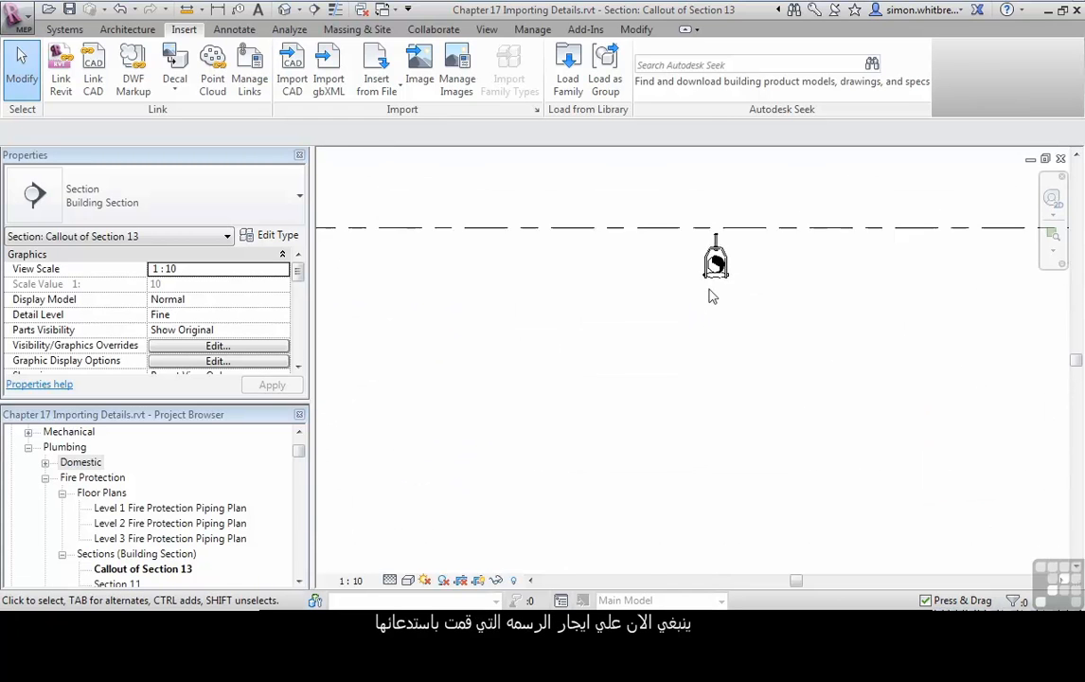
pyautogui.scroll(-5, 710, 301)
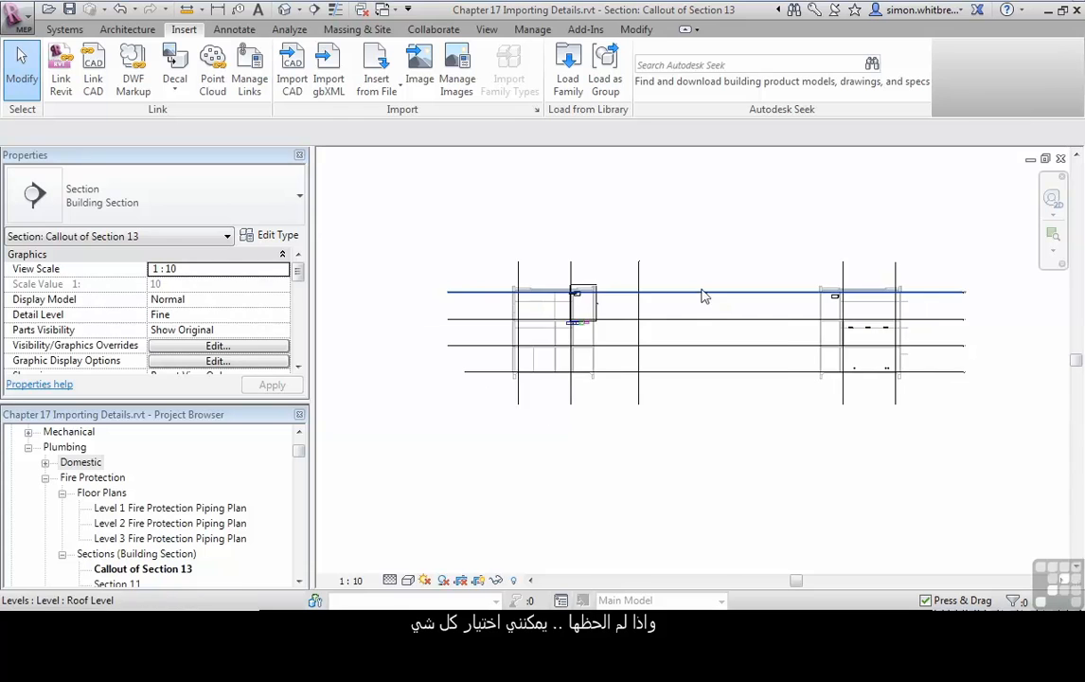
# Select everything in the callout view and filter the selection down to PipeHanger.dwg only
pyautogui.moveTo(468, 521); pyautogui.dragTo(992, 219)
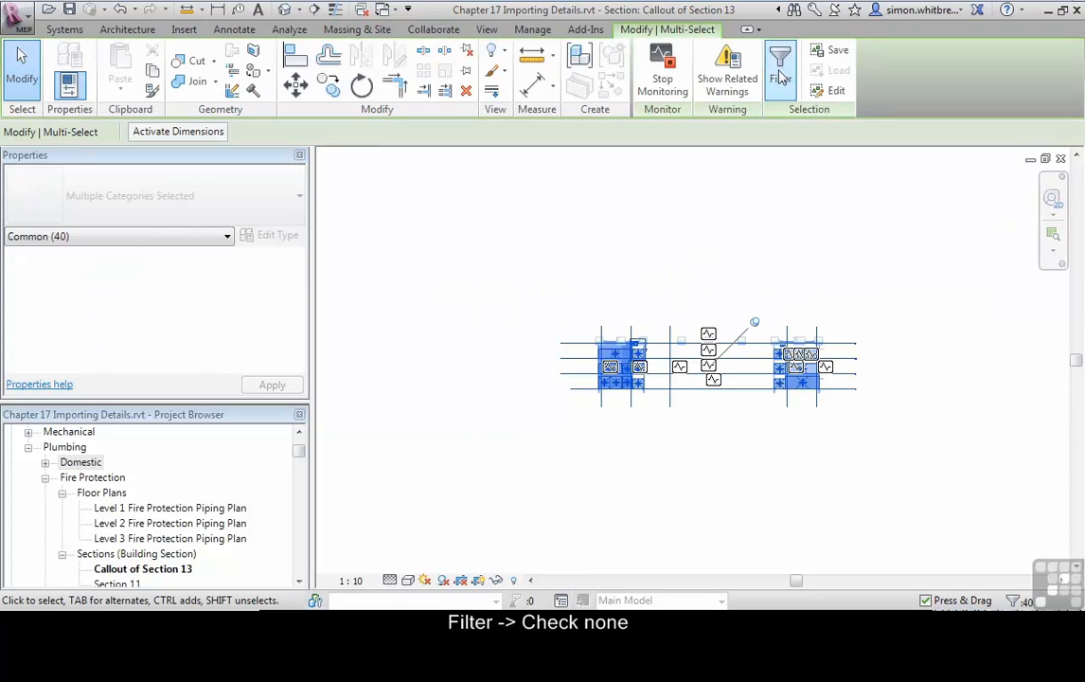
pyautogui.click(779, 77)
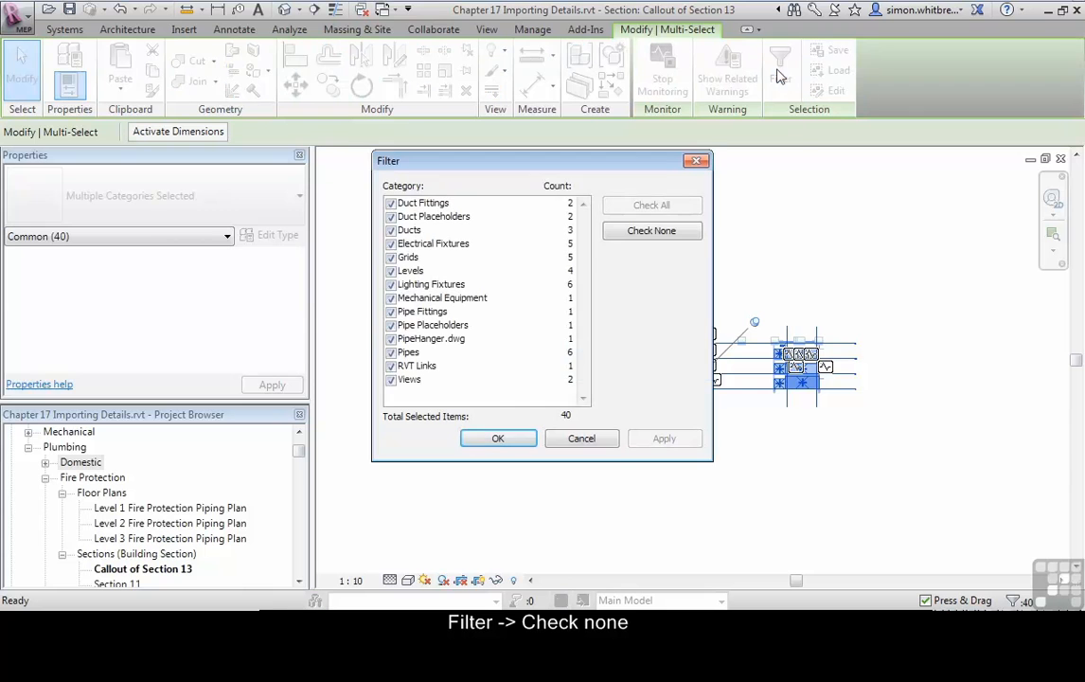
pyautogui.click(628, 235)
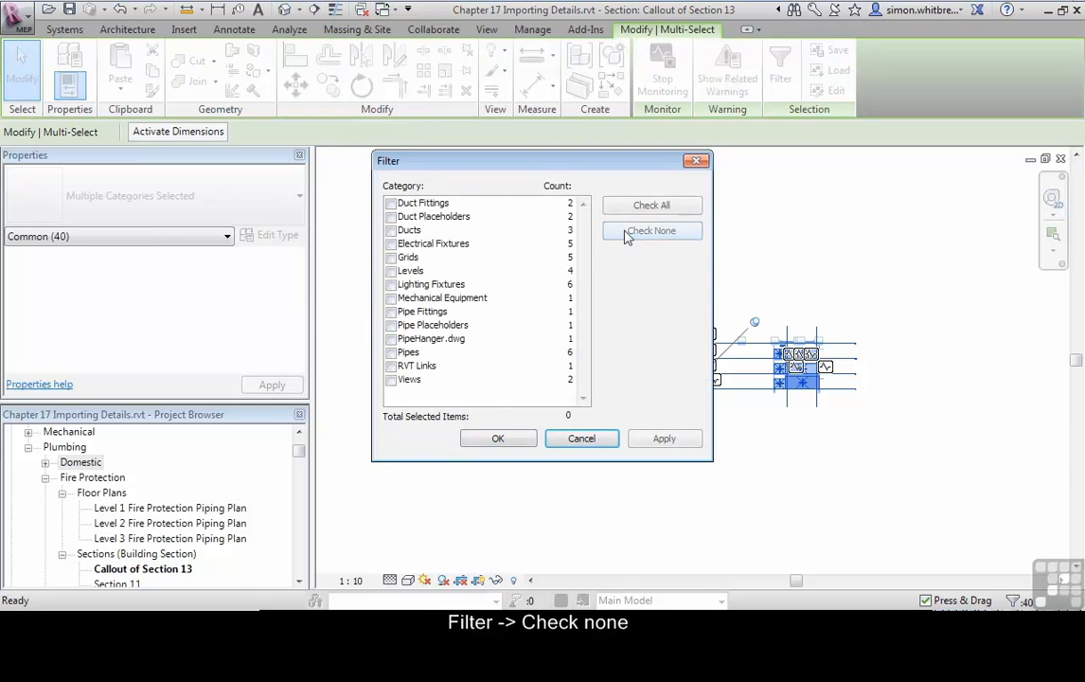
pyautogui.click(391, 339)
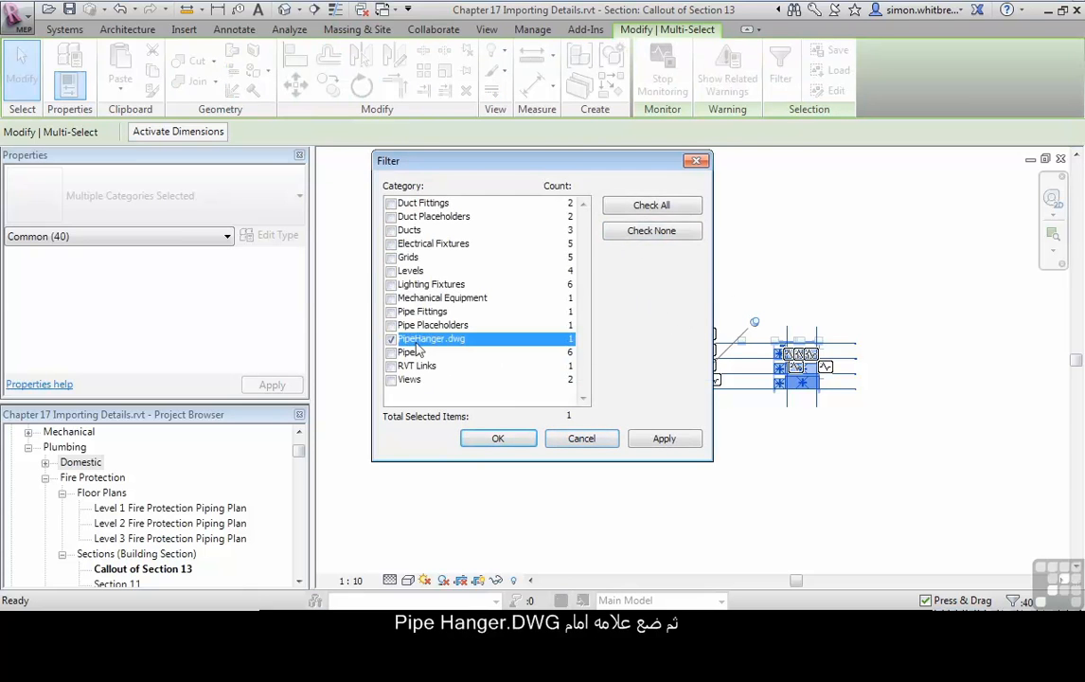
pyautogui.click(464, 438)
# Move the pipe hanger drawing along the roof level into the small callout boundary beside the pipe end, and turn the view's cropping back on
pyautogui.scroll(3, 710, 360)
pyautogui.scroll(5, 713, 353)
pyautogui.moveTo(721, 276); pyautogui.dragTo(930, 310, button='middle')
pyautogui.scroll(-4, 943, 313)
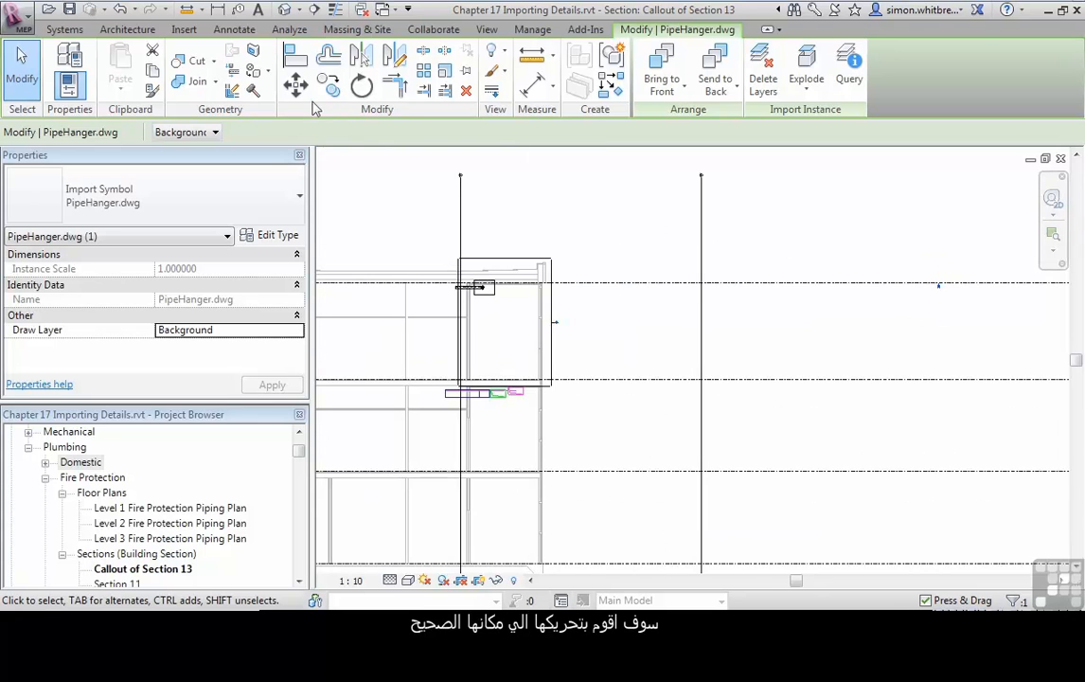
pyautogui.click(295, 85)
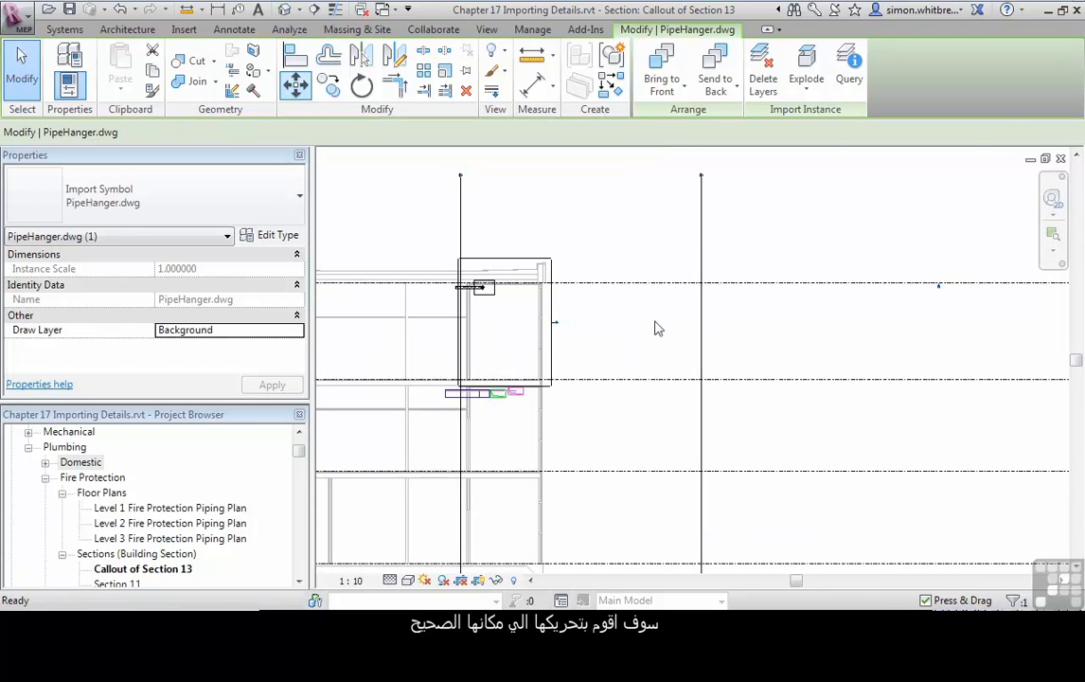
pyautogui.click(939, 284)
pyautogui.click(484, 287)
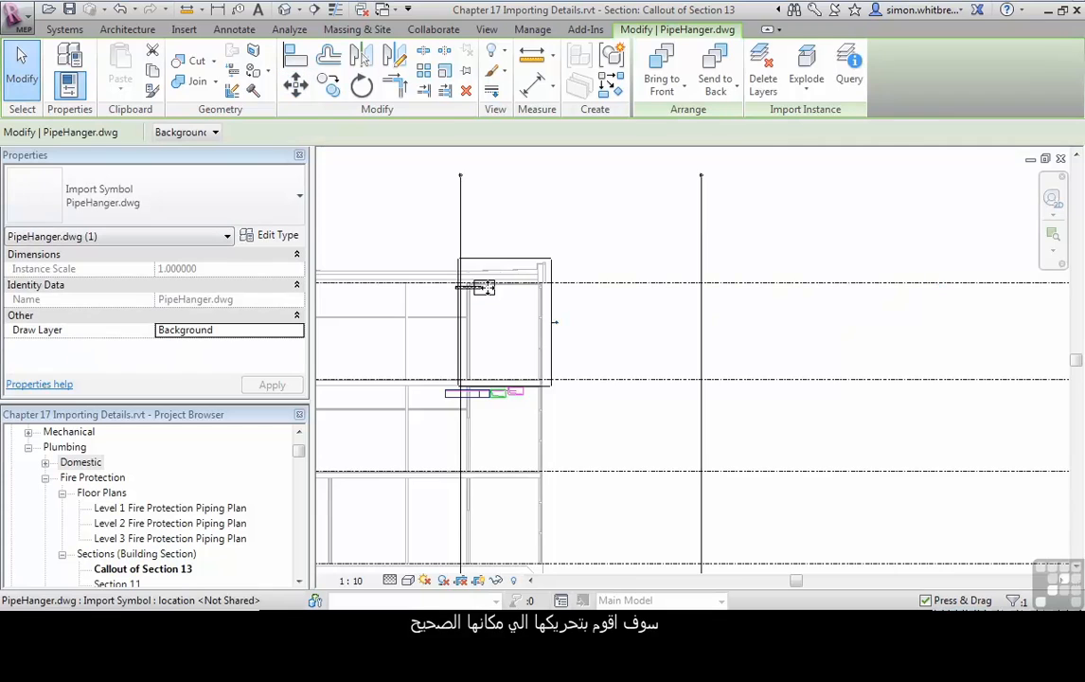
pyautogui.scroll(5, 484, 287)
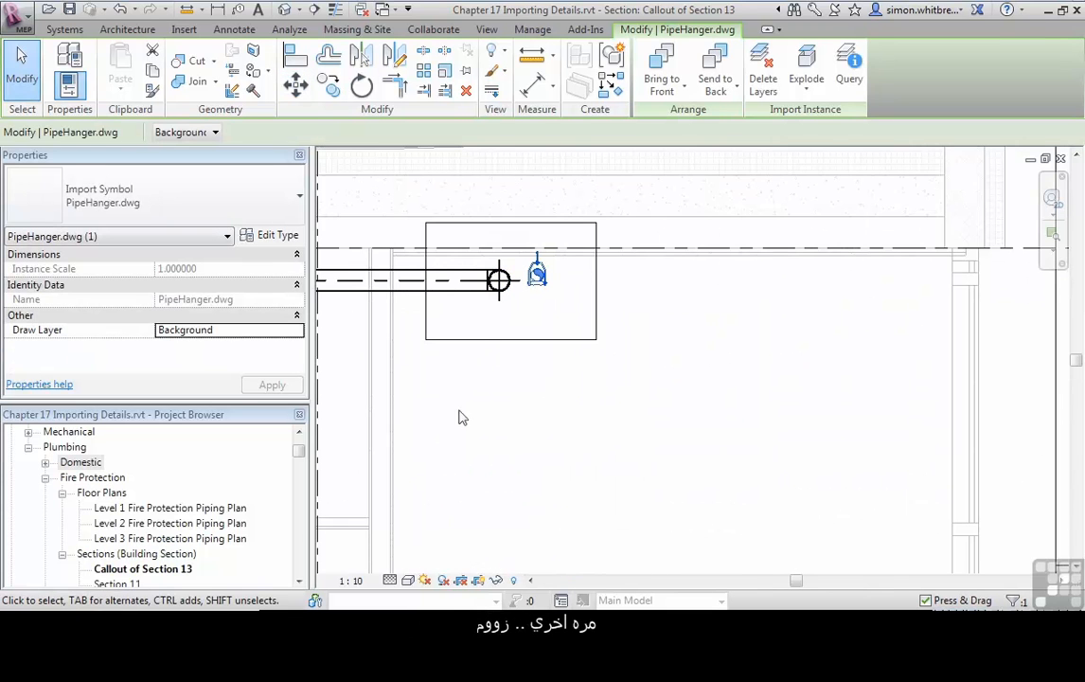
pyautogui.click(461, 581)
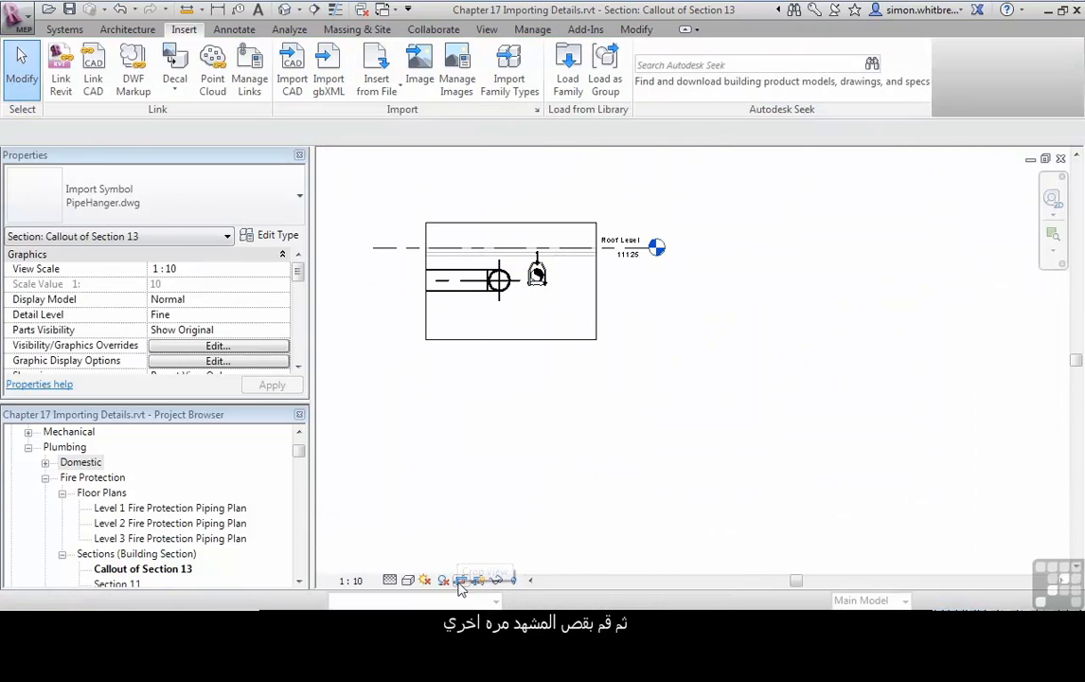
# Move the pipe hanger drawing from the centre of its circle to the centre of the pipe end, using the Centers snap override for both points
pyautogui.scroll(5, 413, 265)
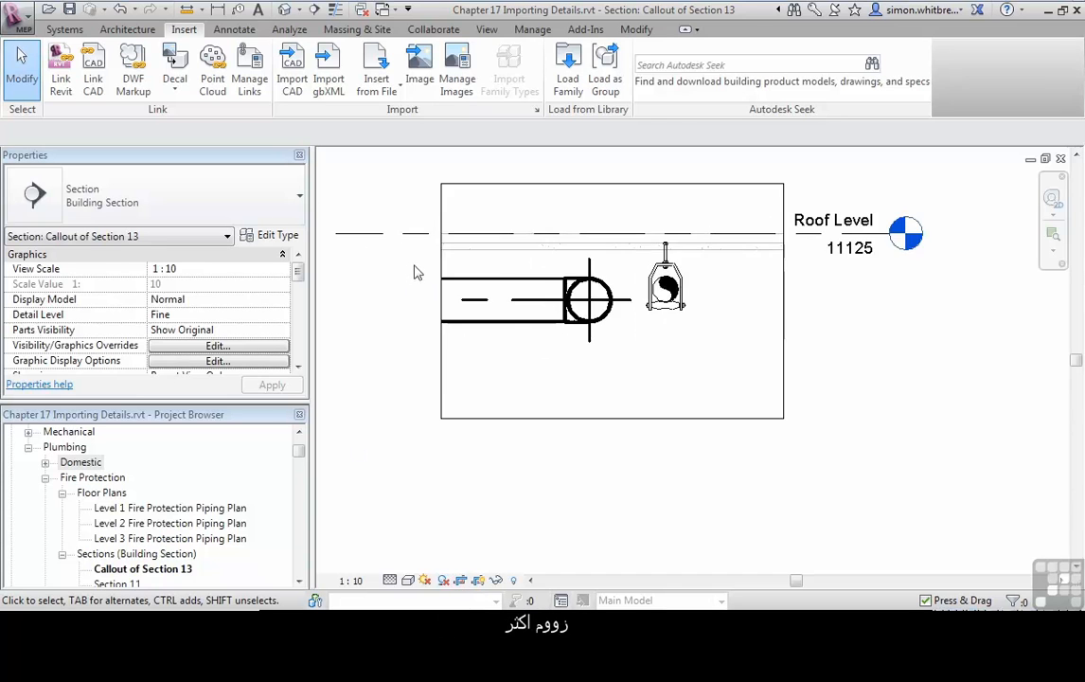
pyautogui.click(793, 313)
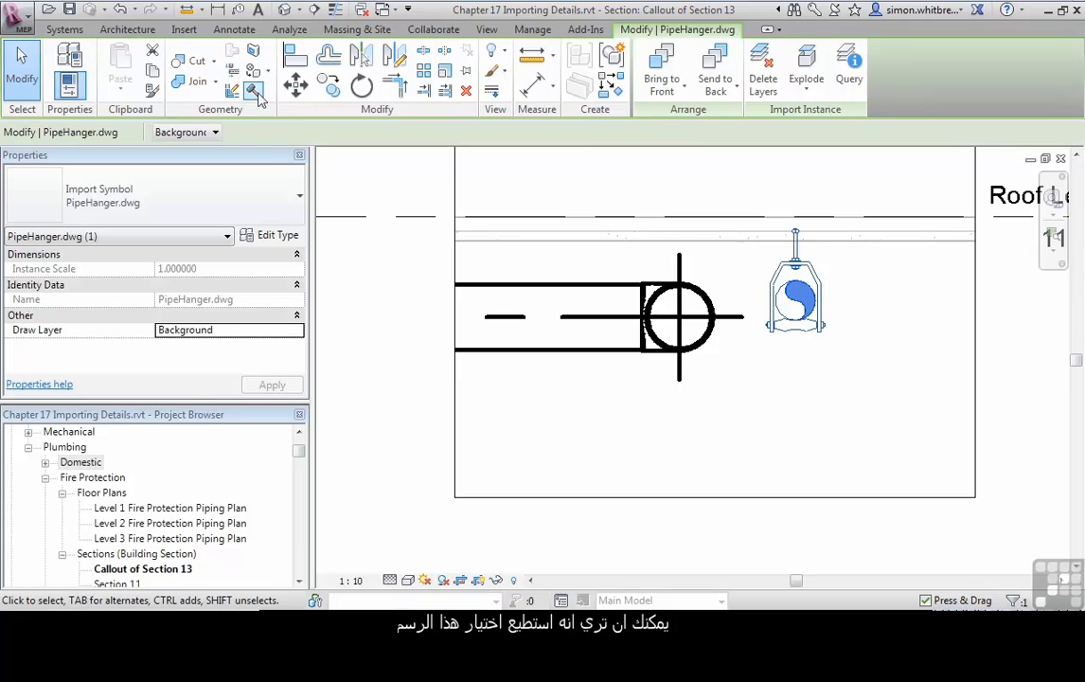
pyautogui.click(296, 87)
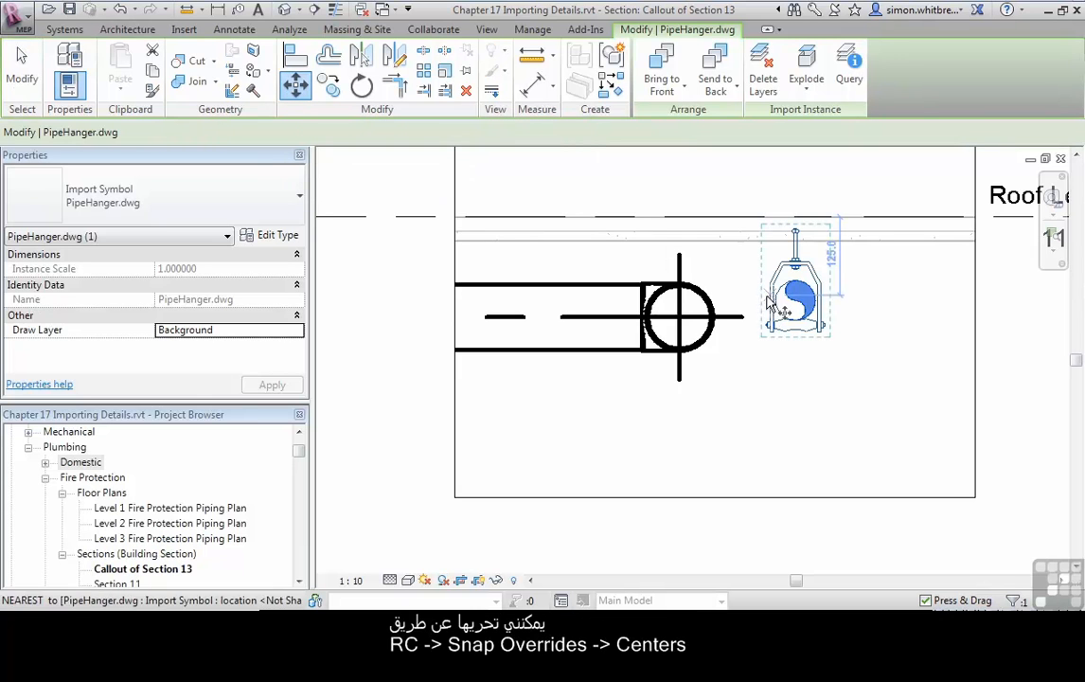
pyautogui.rightClick(782, 322)
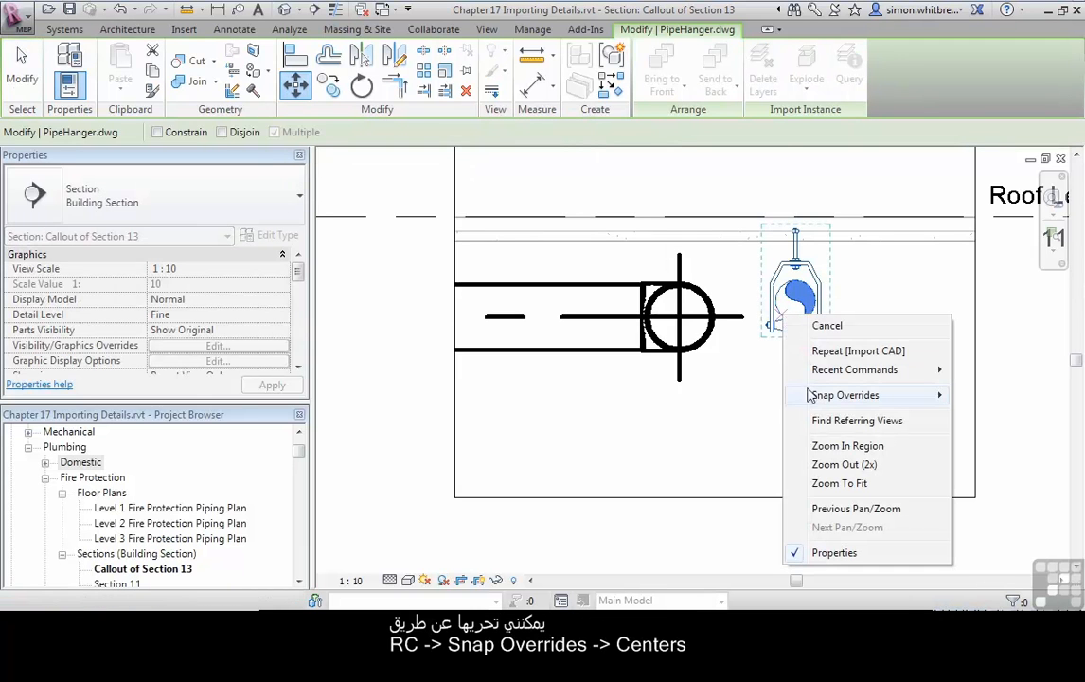
pyautogui.moveTo(826, 404)
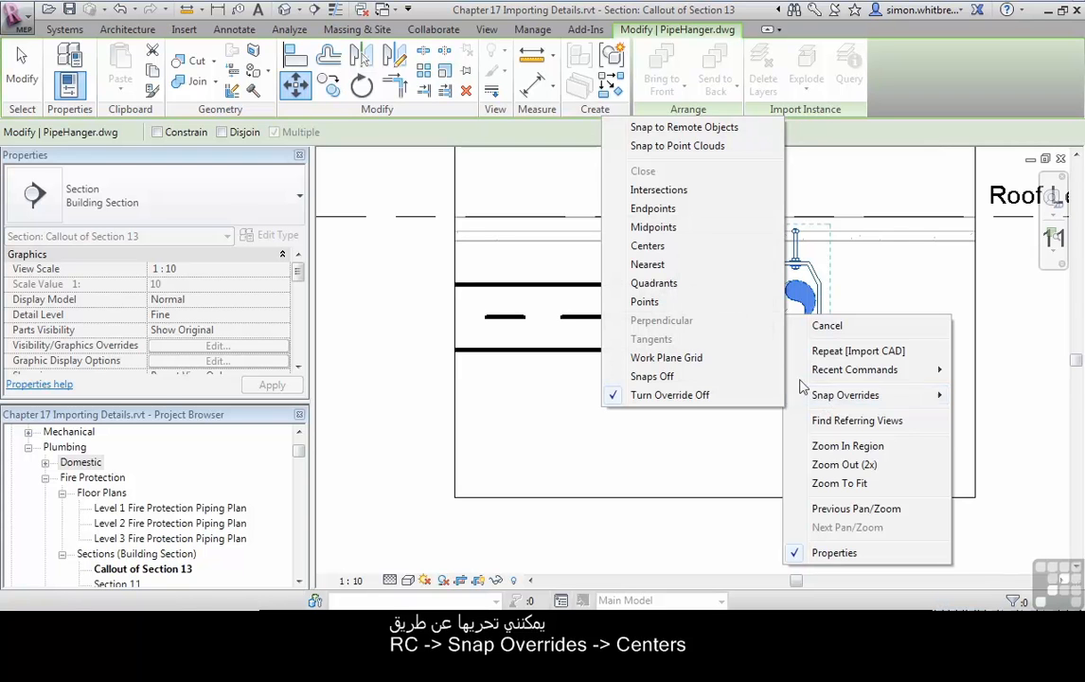
pyautogui.click(653, 246)
pyautogui.click(782, 322)
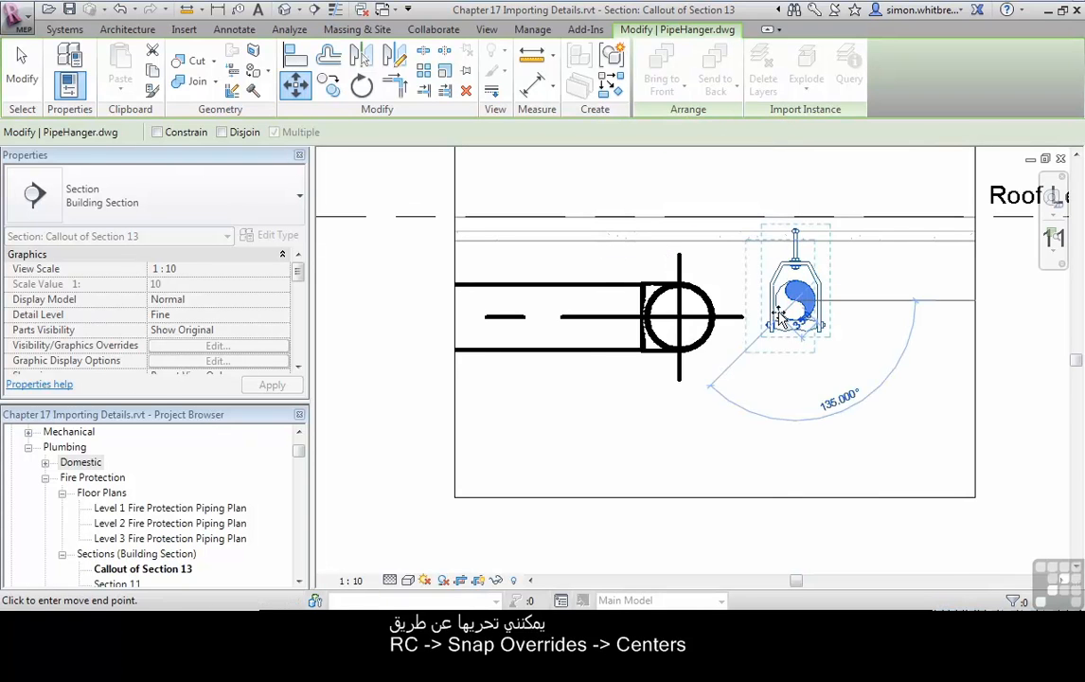
pyautogui.rightClick(705, 343)
pyautogui.moveTo(749, 428)
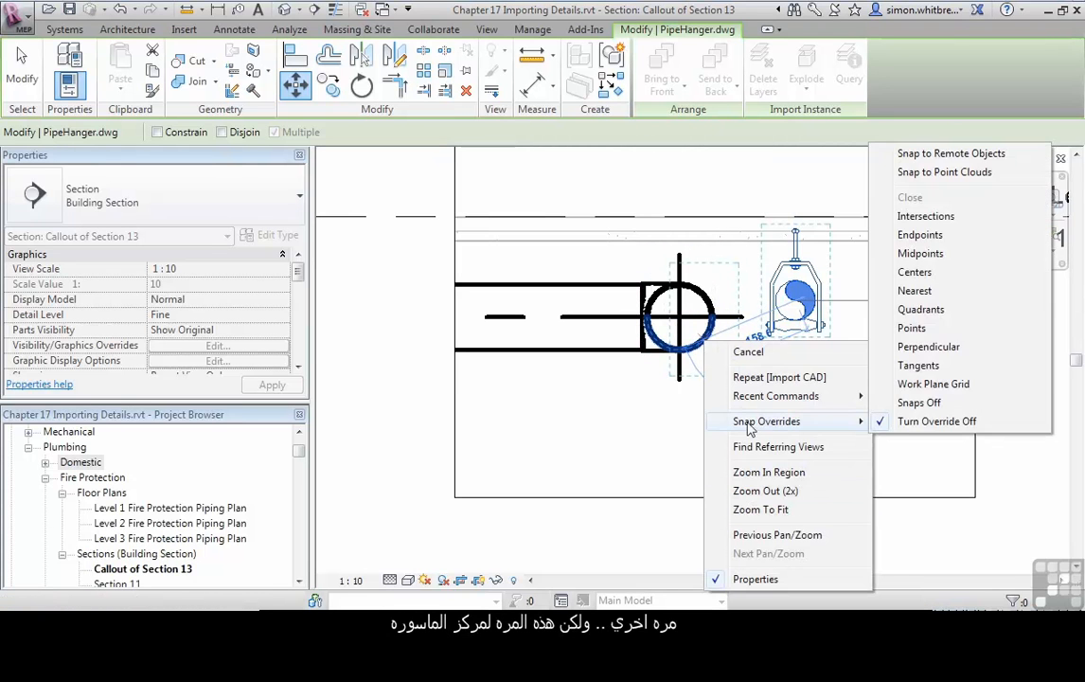
pyautogui.click(904, 270)
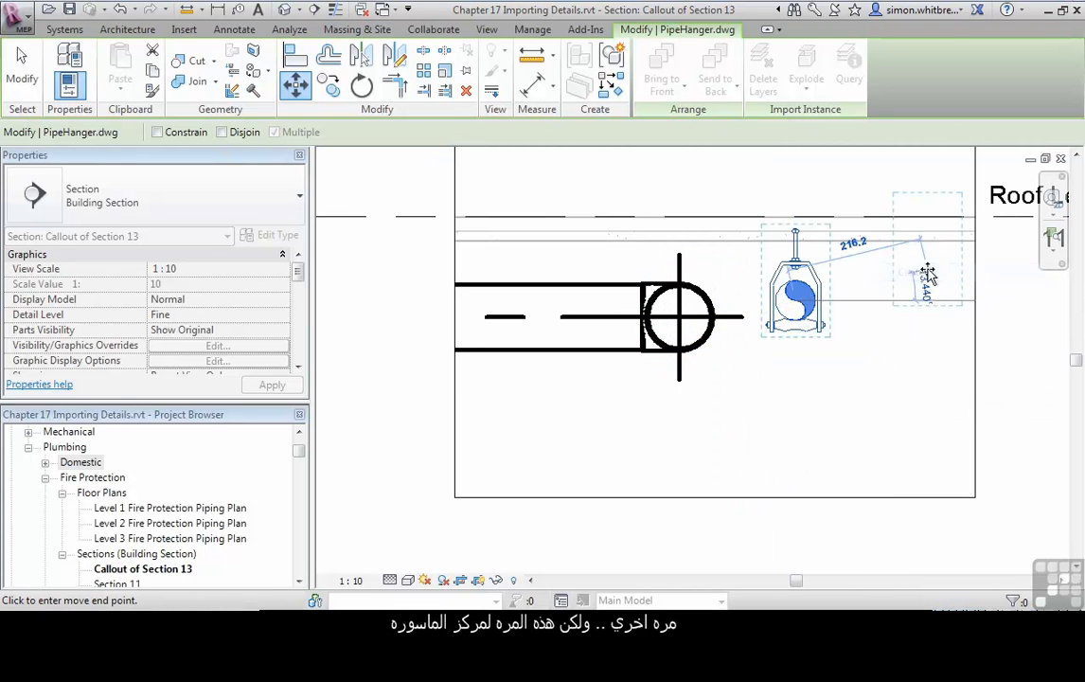
pyautogui.click(679, 318)
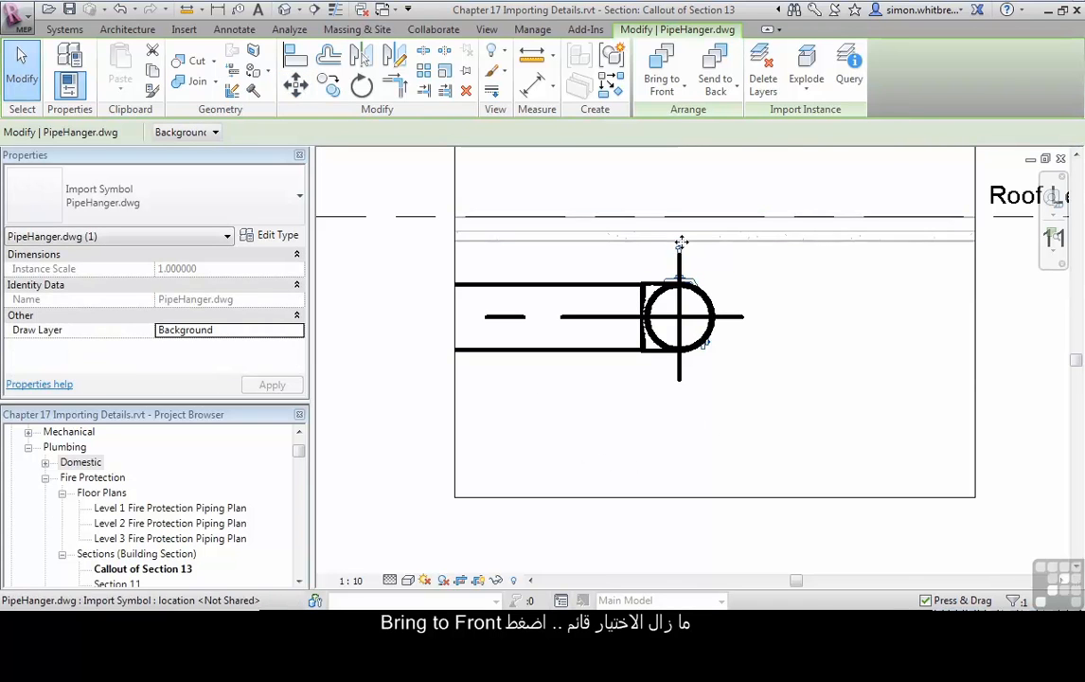
# Bring the pipe hanger drawing to the front of the view's draw order
pyautogui.click(654, 94)
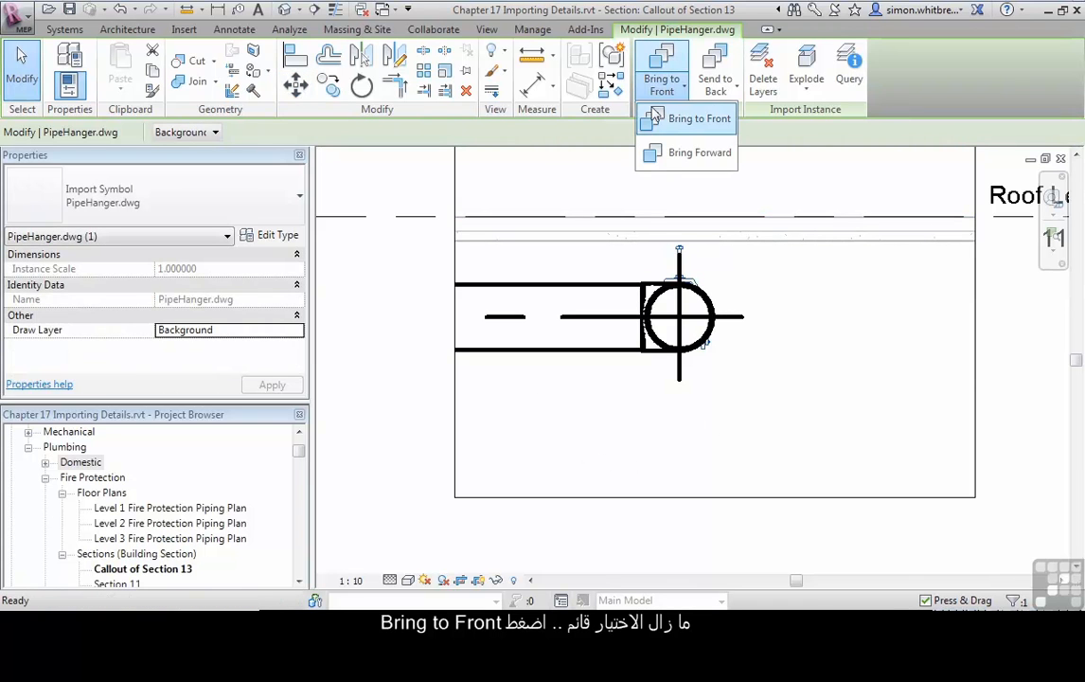
pyautogui.click(682, 118)
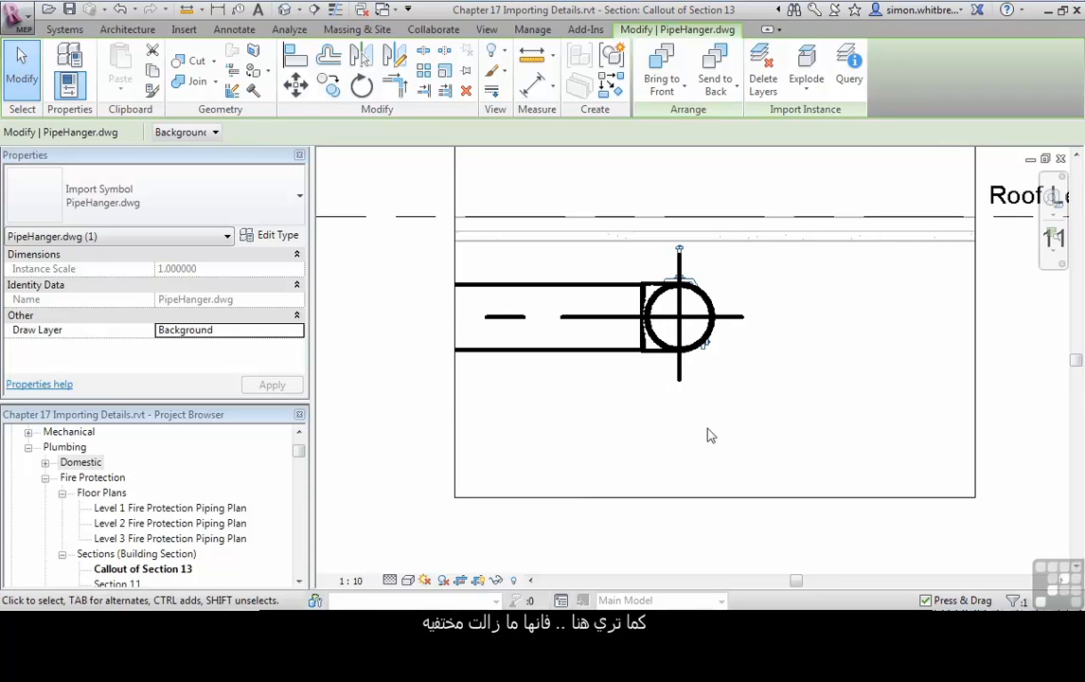
# Select the whole pipe network covering the hanger and hide its elements in the callout view
pyautogui.press('Tab')
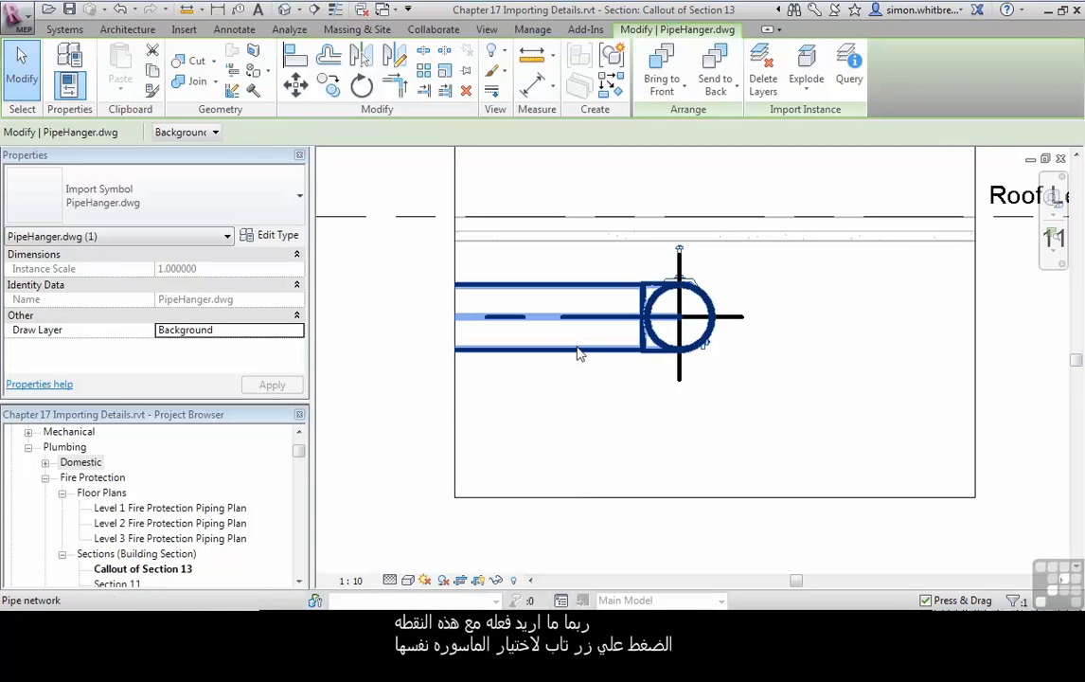
pyautogui.click(579, 353)
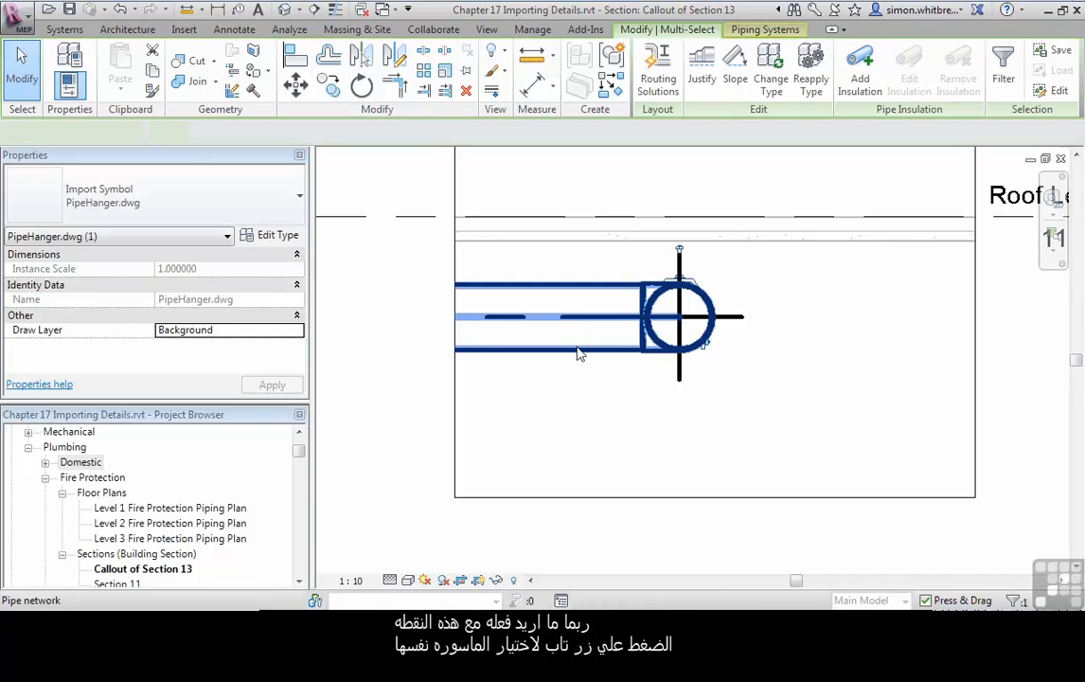
pyautogui.rightClick(579, 353)
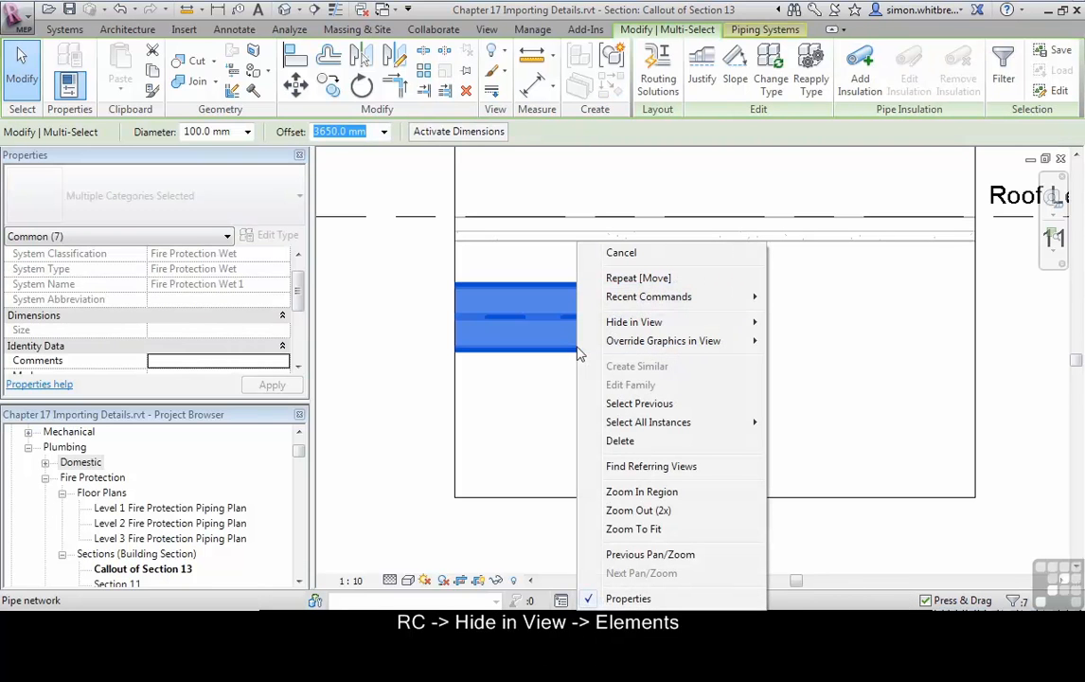
pyautogui.moveTo(643, 327)
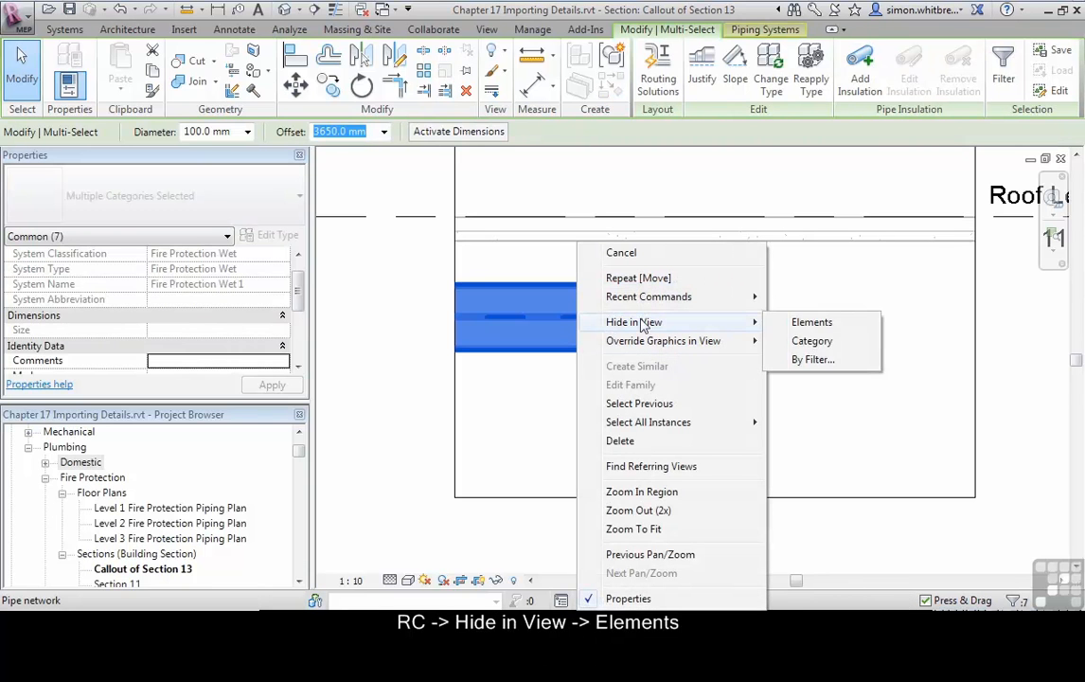
pyautogui.click(800, 327)
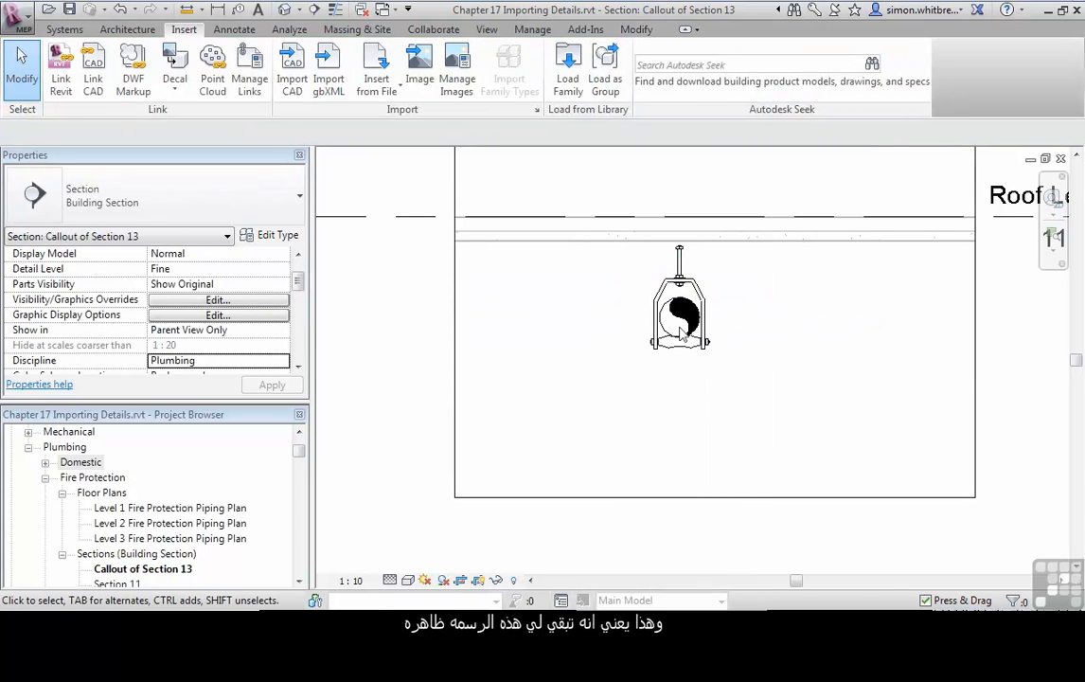